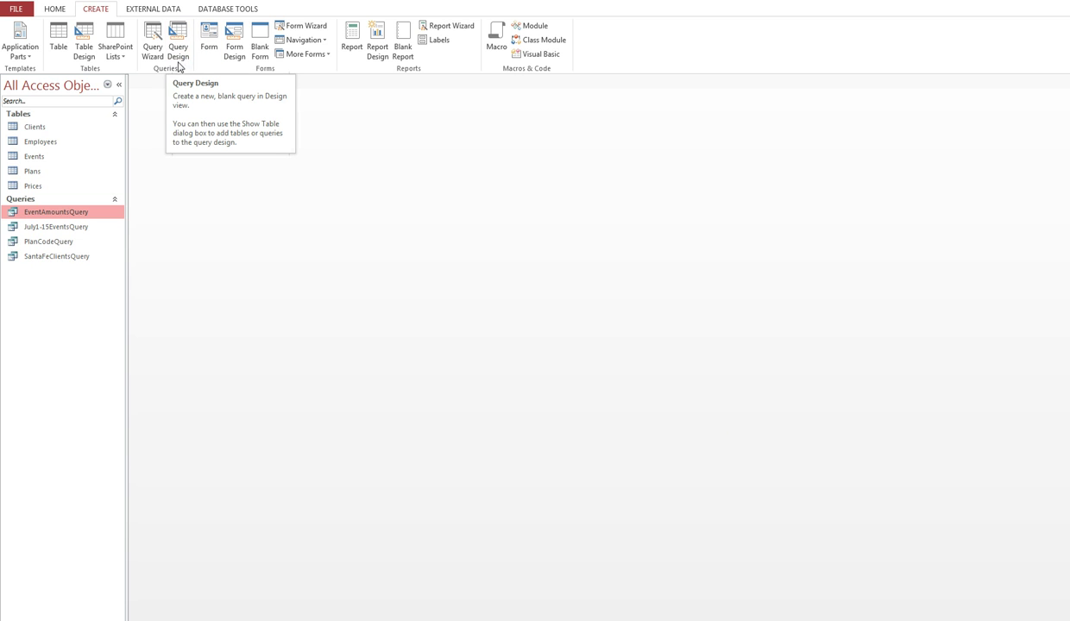
# Create a new query in Design view and add the Employees, Clients and Events tables to it.
pyautogui.click(179, 47)
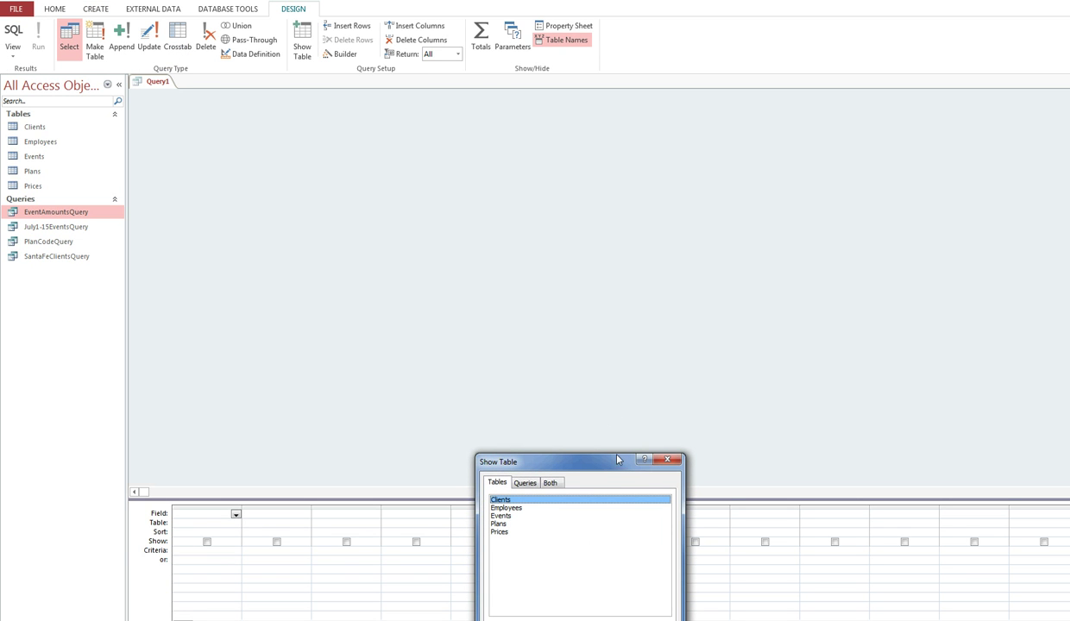
pyautogui.moveTo(615, 460); pyautogui.dragTo(799, 166)
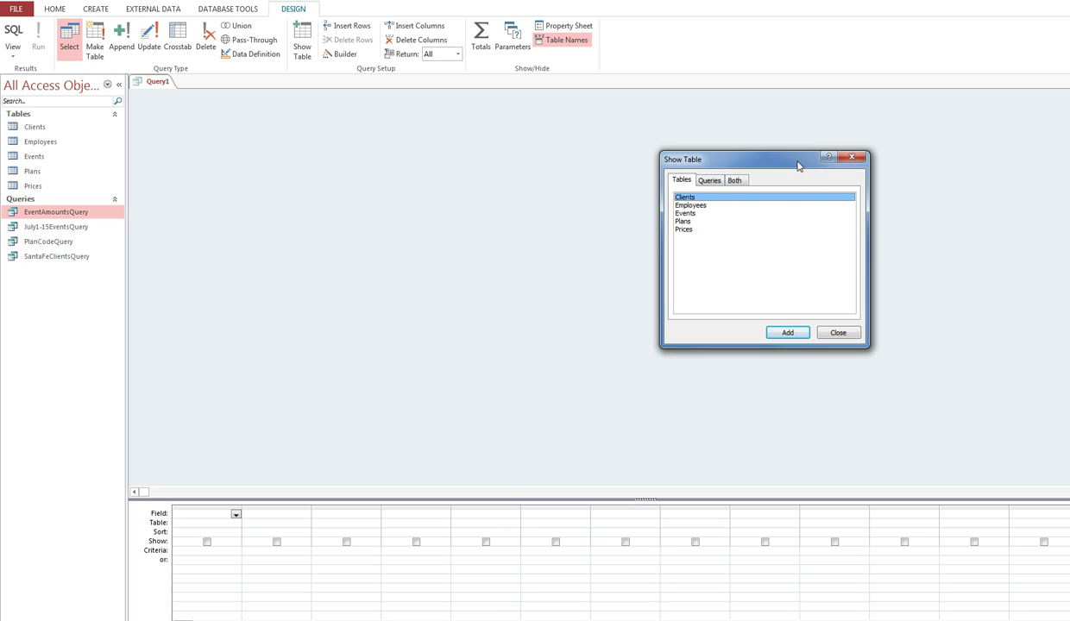
pyautogui.doubleClick(690, 206)
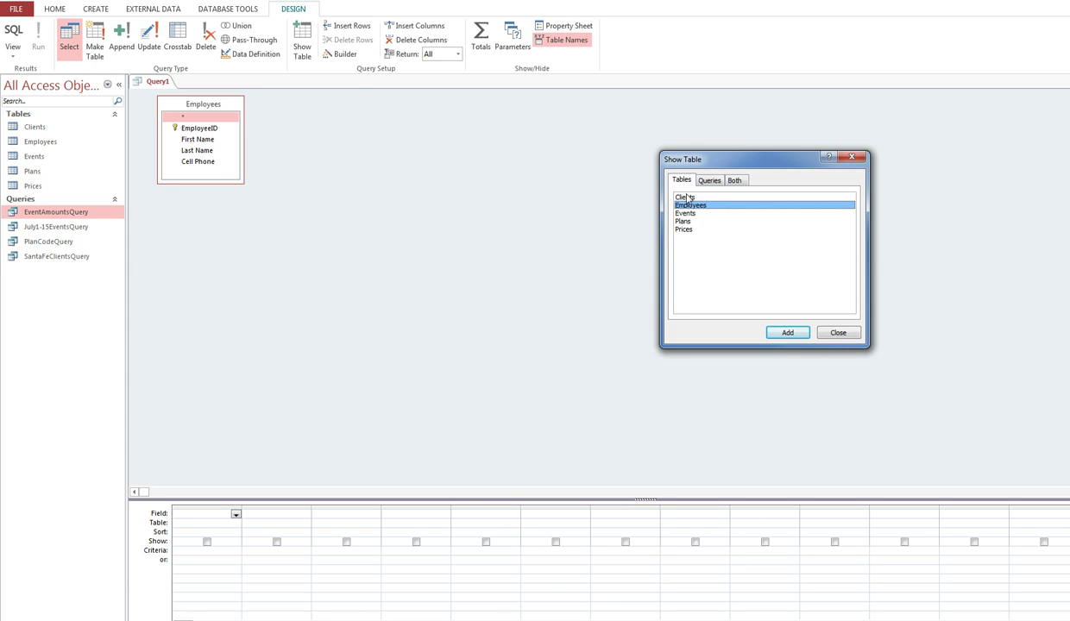
pyautogui.doubleClick(680, 197)
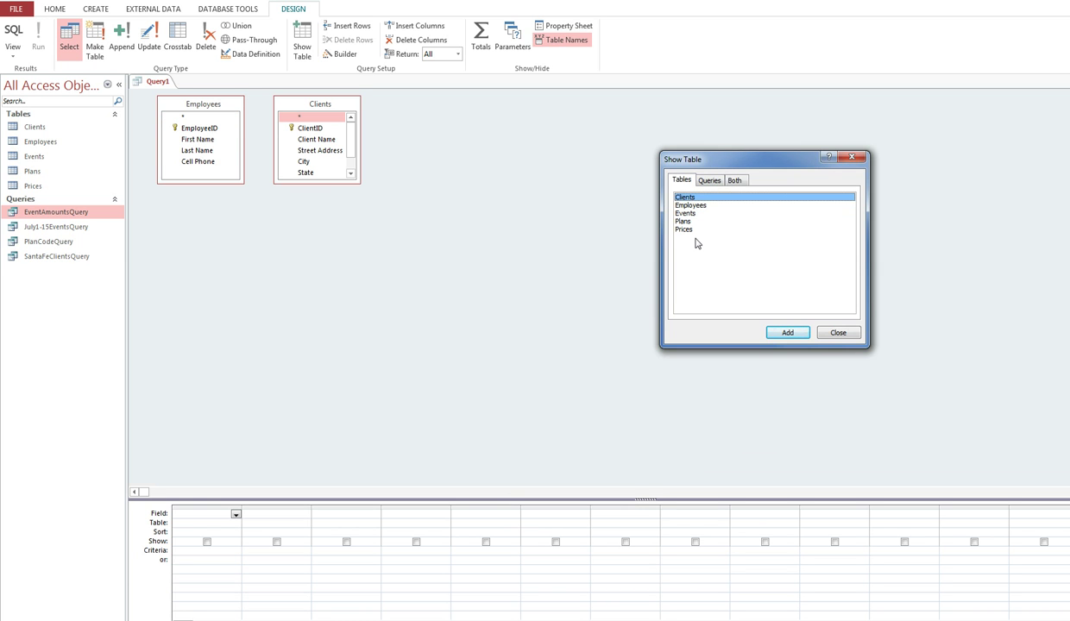
pyautogui.doubleClick(684, 213)
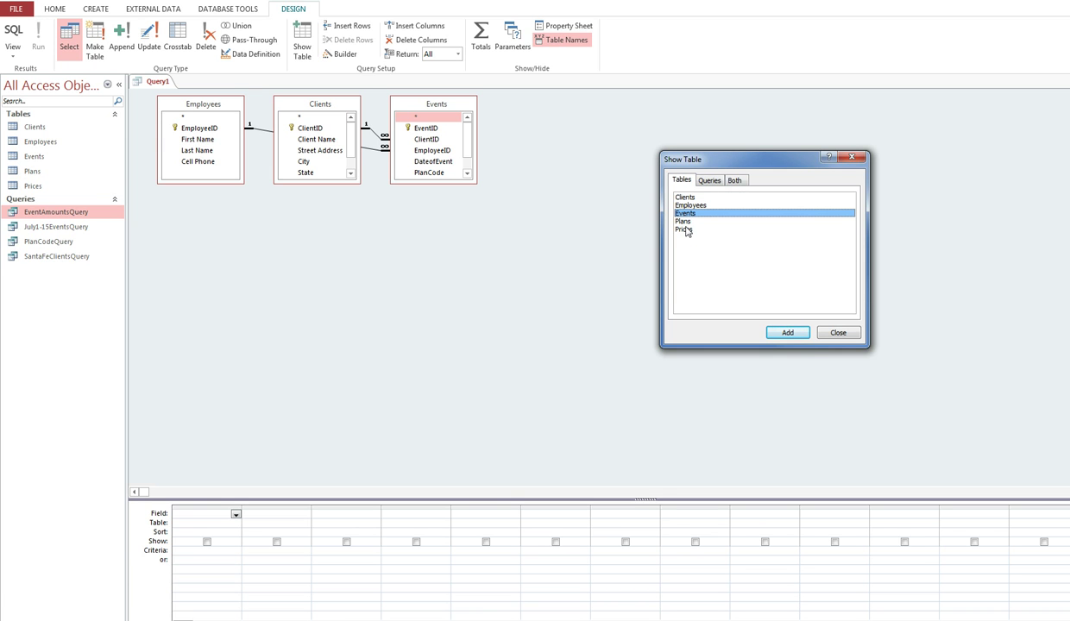
# Add EventAmountsQuery as a further query source and rearrange the field lists so Employees sits below Clients.
pyautogui.click(707, 182)
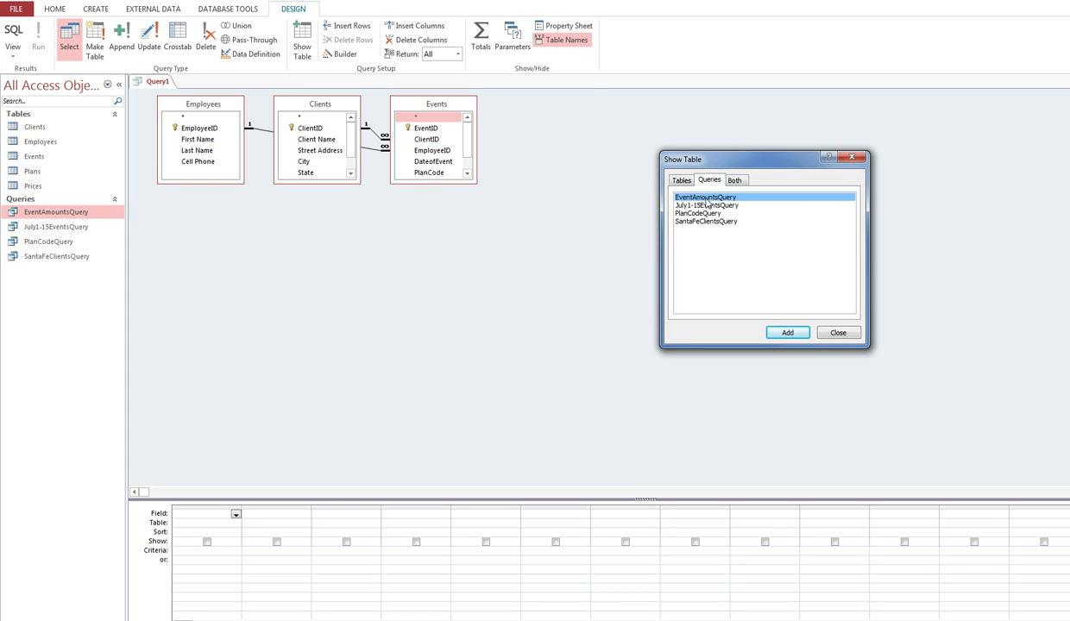
pyautogui.doubleClick(706, 198)
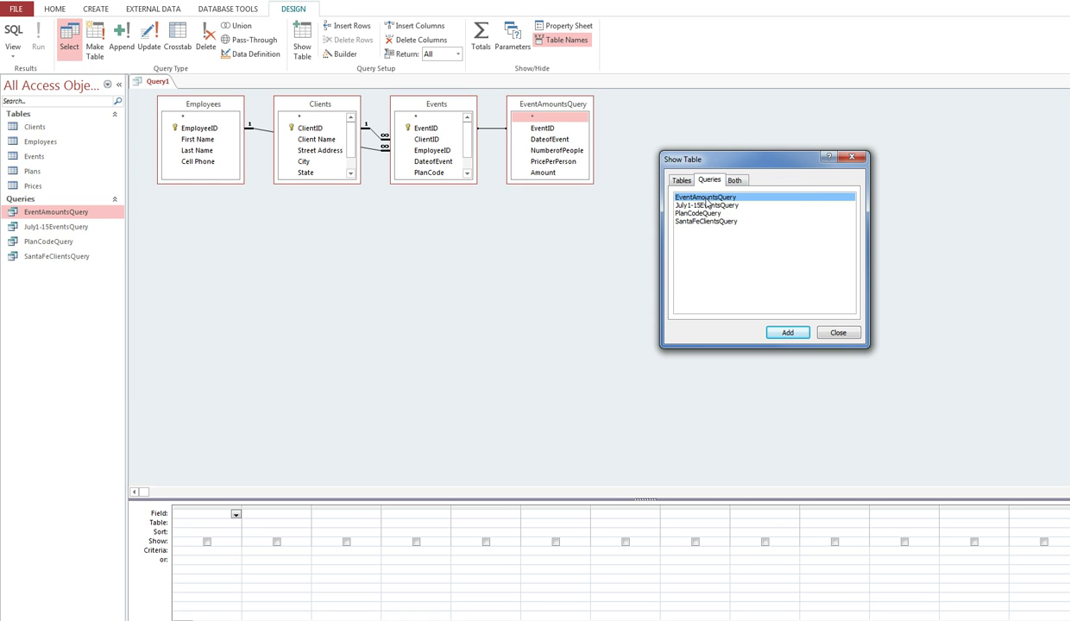
pyautogui.click(838, 333)
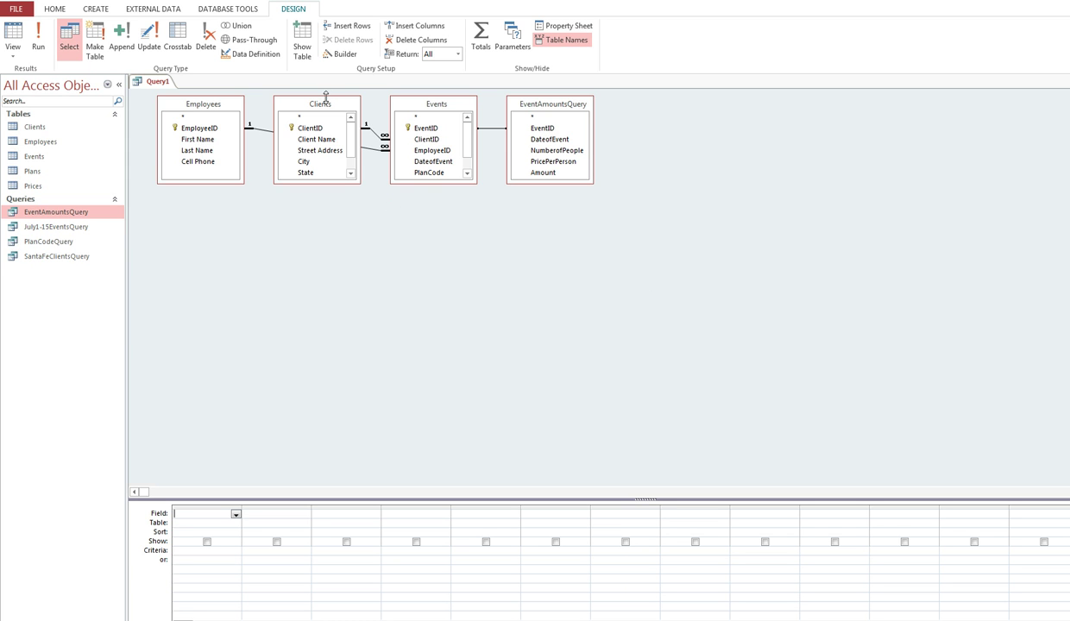
pyautogui.moveTo(195, 104); pyautogui.dragTo(251, 368)
pyautogui.moveTo(301, 108); pyautogui.dragTo(209, 125)
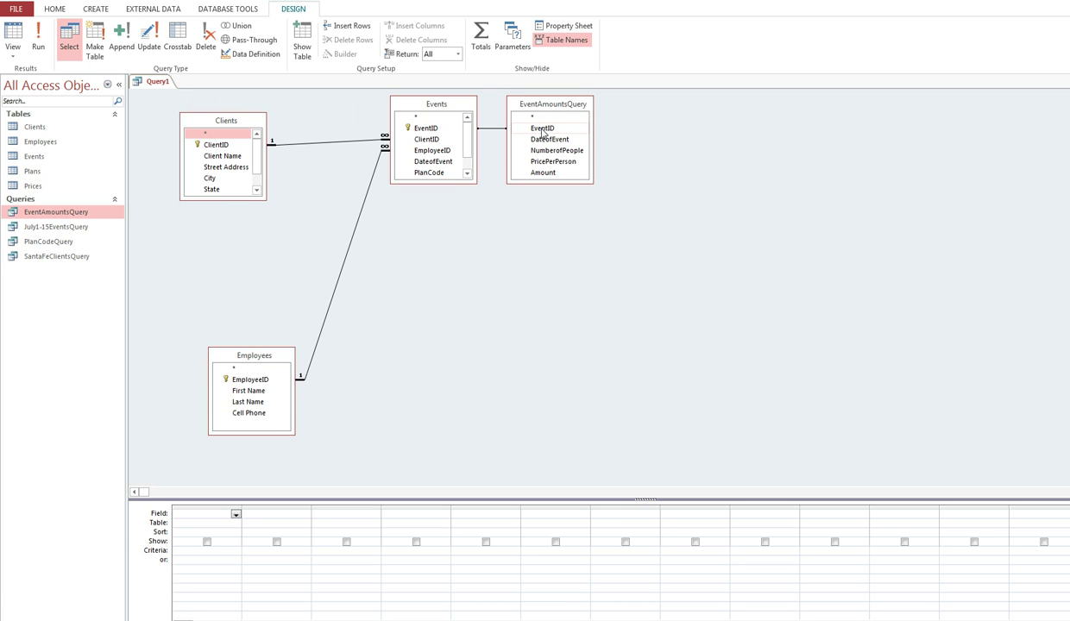
# Add Last Name from Employees, Client Name from Clients, Amount from EventAmountsQuery and DateofEvent from Events to the design grid.
pyautogui.click(236, 515)
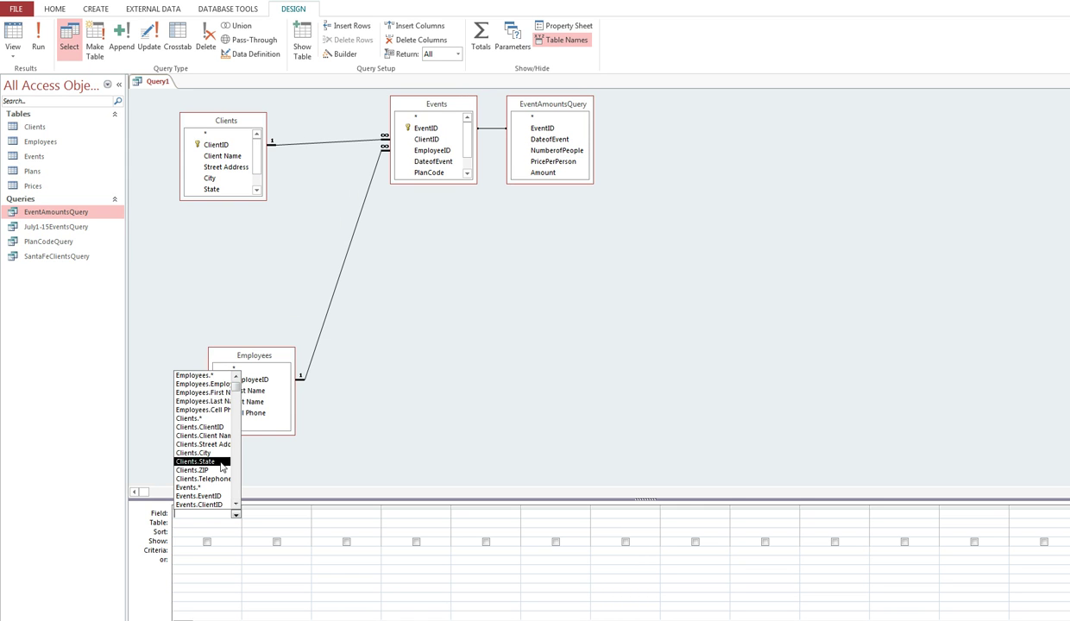
pyautogui.click(291, 471)
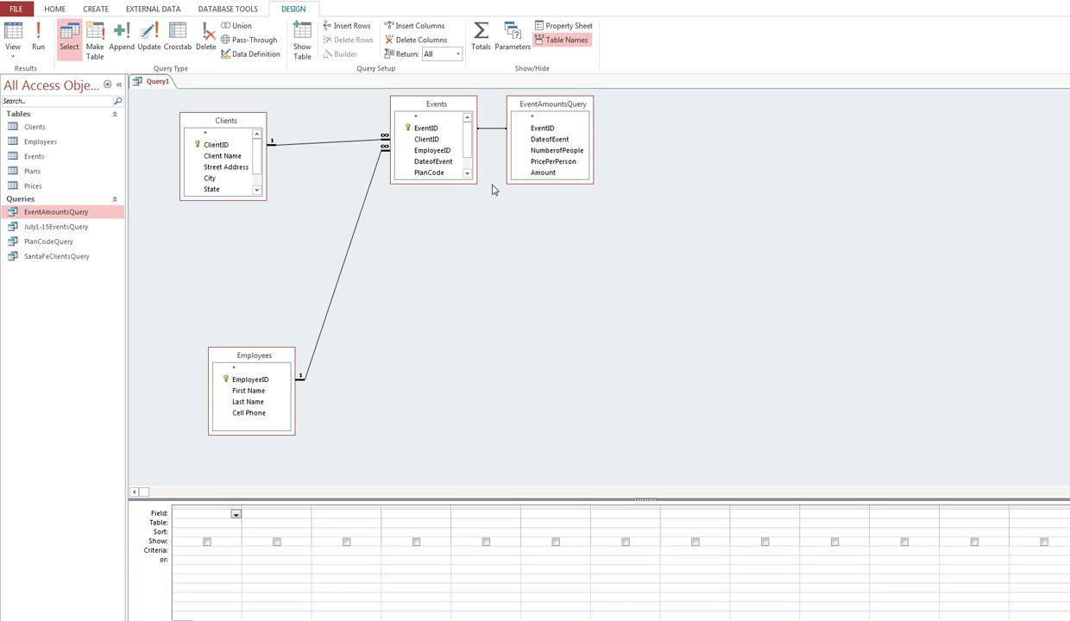
pyautogui.click(207, 515)
pyautogui.doubleClick(249, 402)
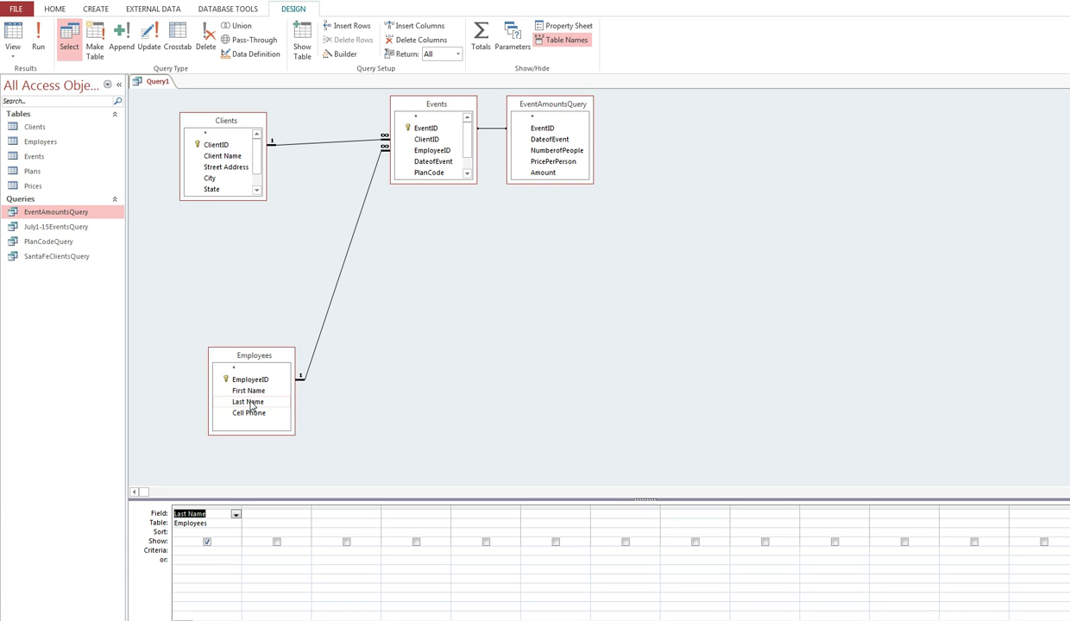
pyautogui.click(283, 514)
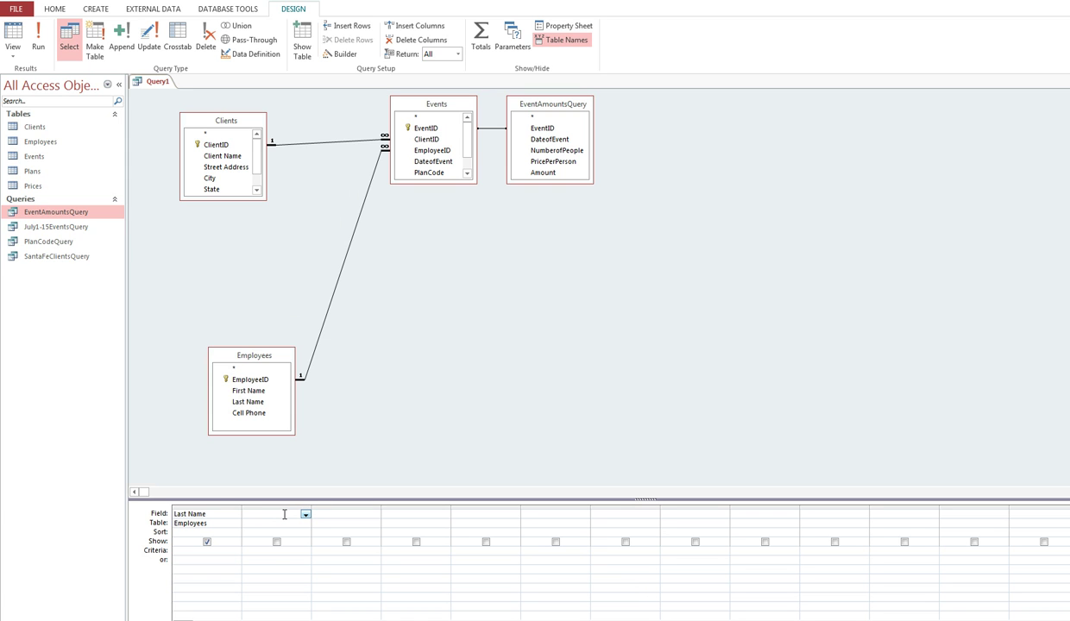
pyautogui.doubleClick(220, 157)
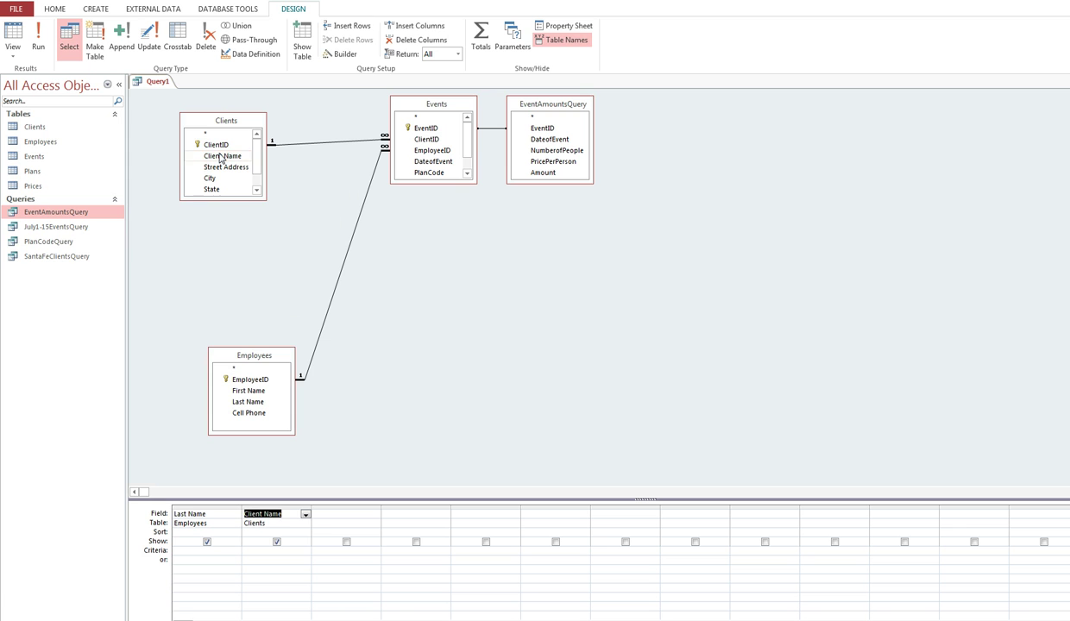
pyautogui.click(359, 515)
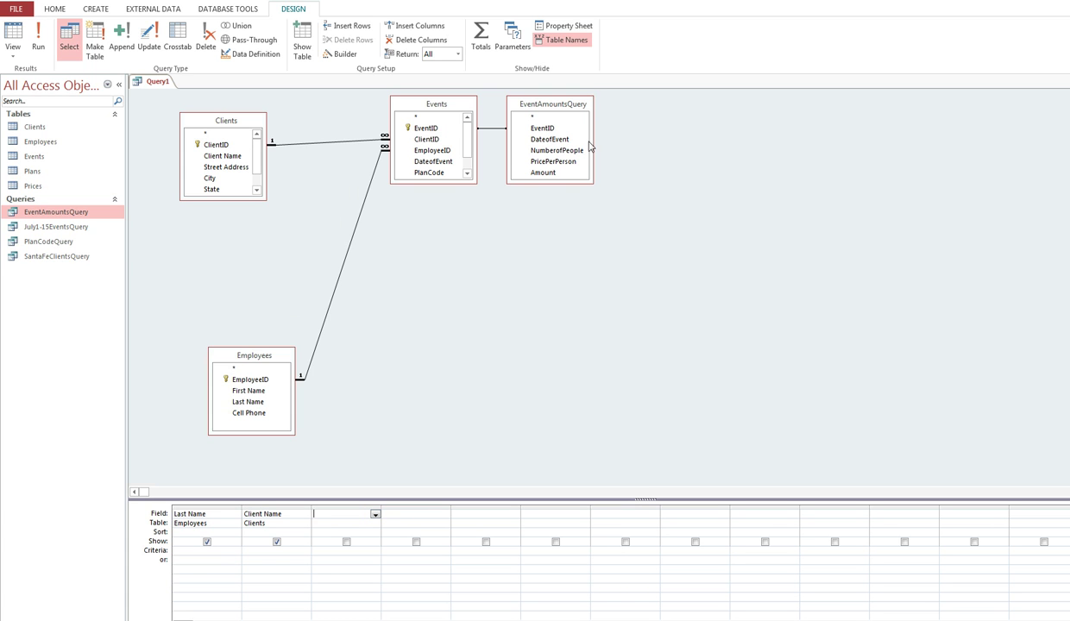
pyautogui.doubleClick(546, 174)
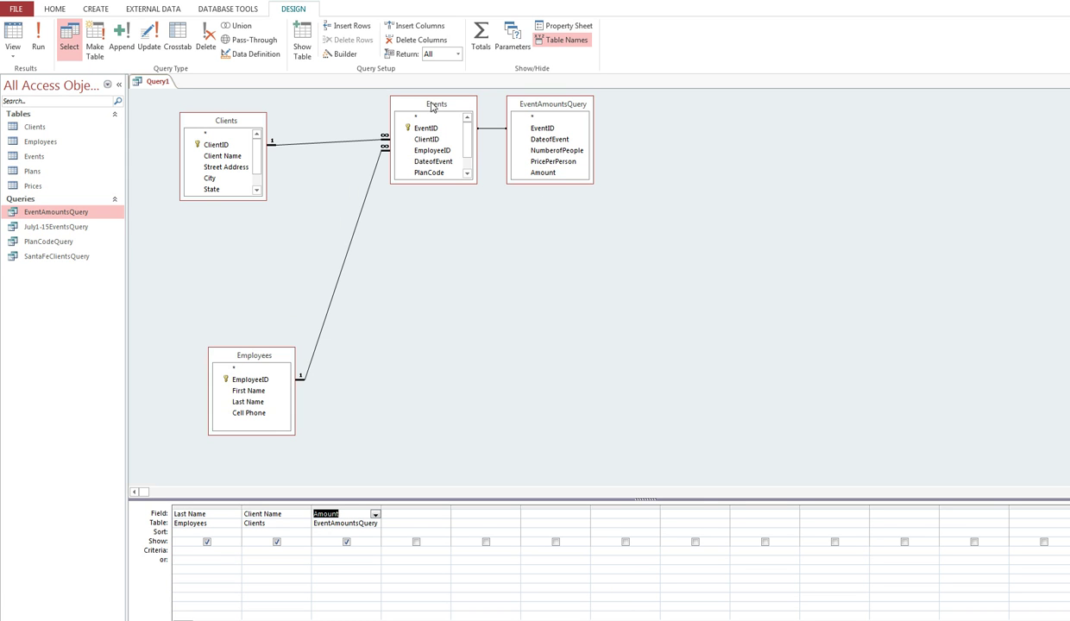
pyautogui.click(417, 514)
pyautogui.doubleClick(436, 162)
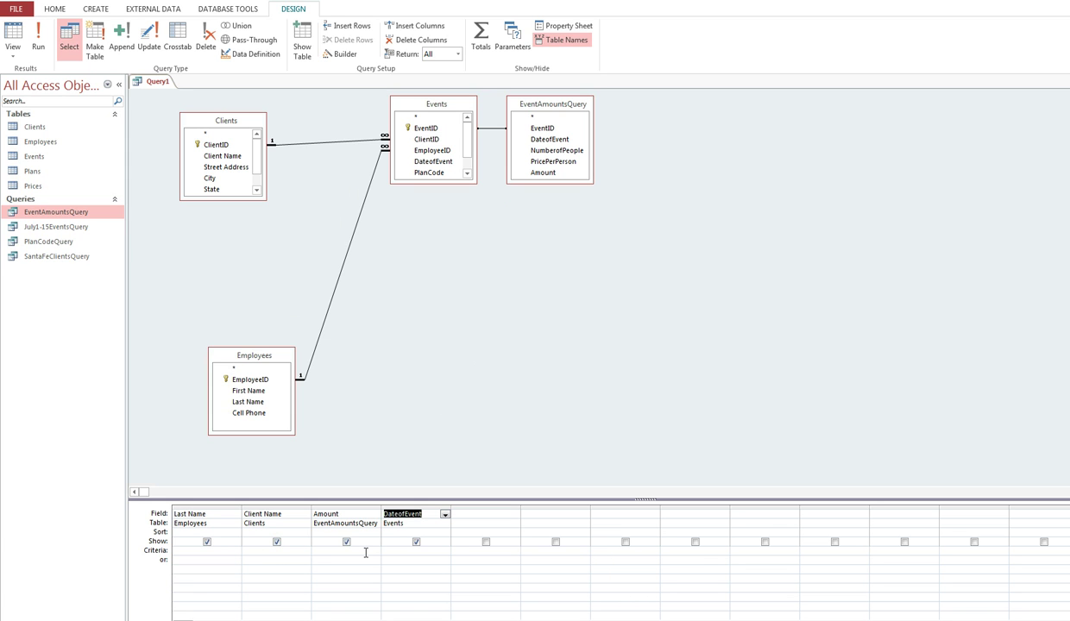
# Run the query and fit the widths of all four result columns to their contents.
pyautogui.click(39, 49)
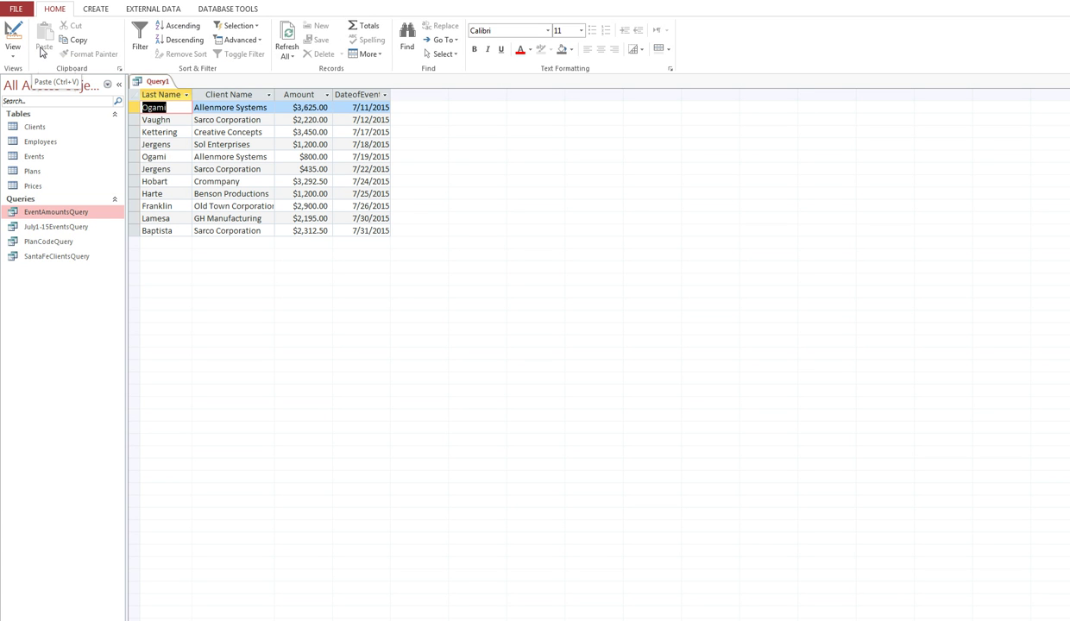
pyautogui.doubleClick(191, 94)
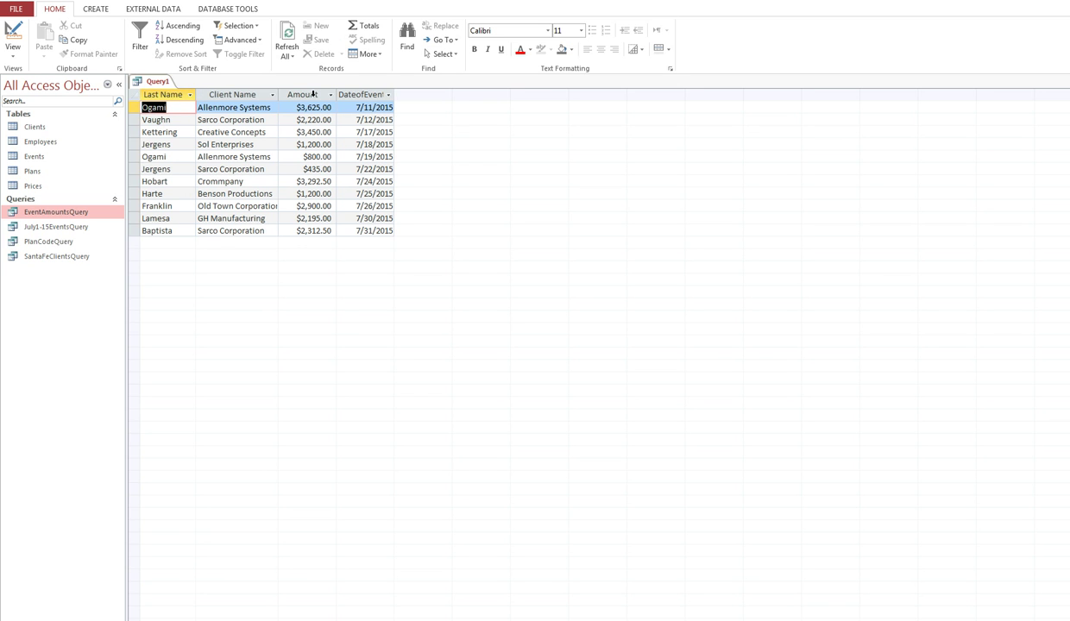
pyautogui.doubleClick(278, 96)
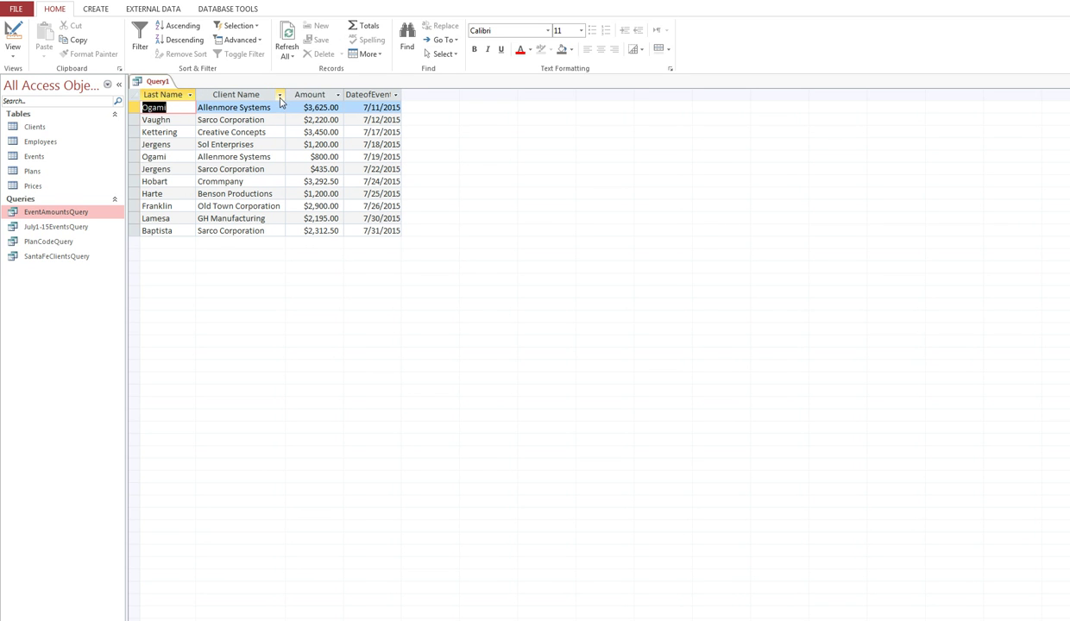
pyautogui.doubleClick(343, 94)
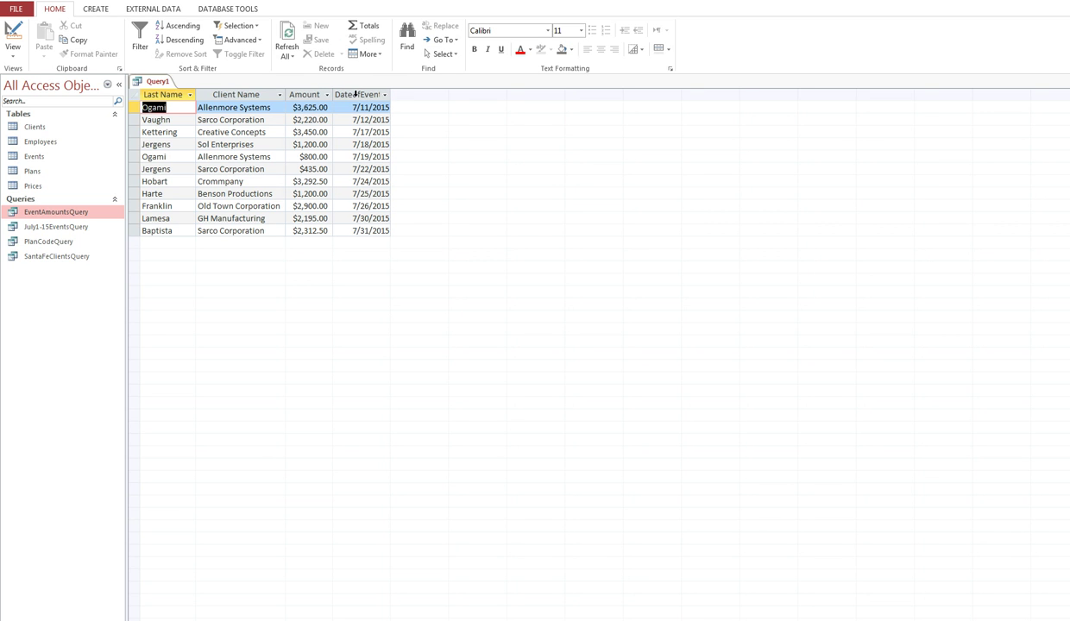
pyautogui.doubleClick(390, 94)
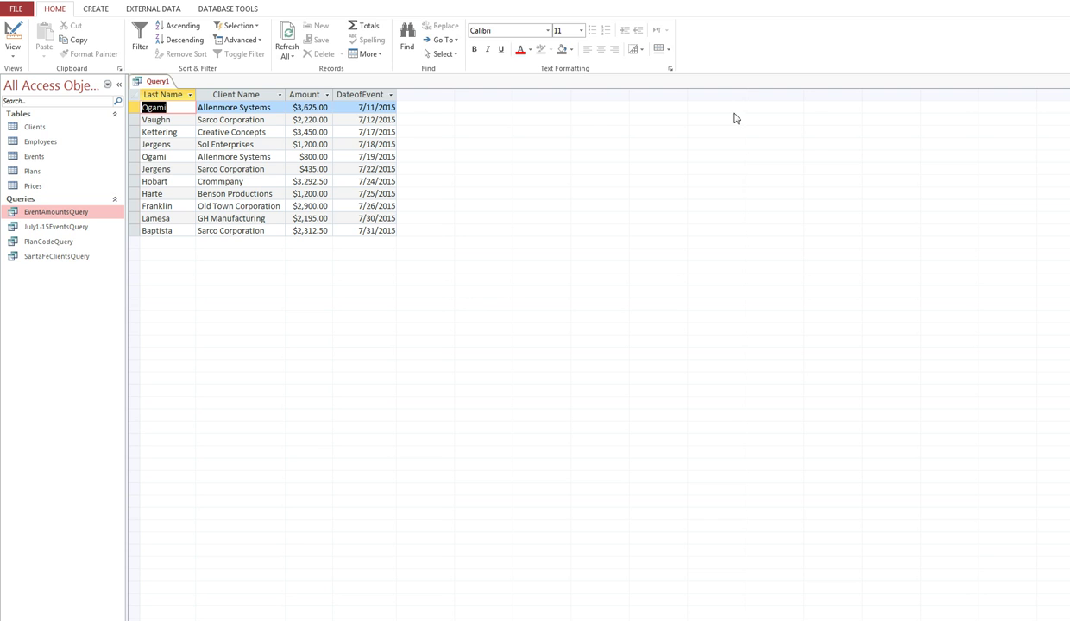
# Save the query as EmployeeEventsQuery and close it.
pyautogui.click(27, 3)
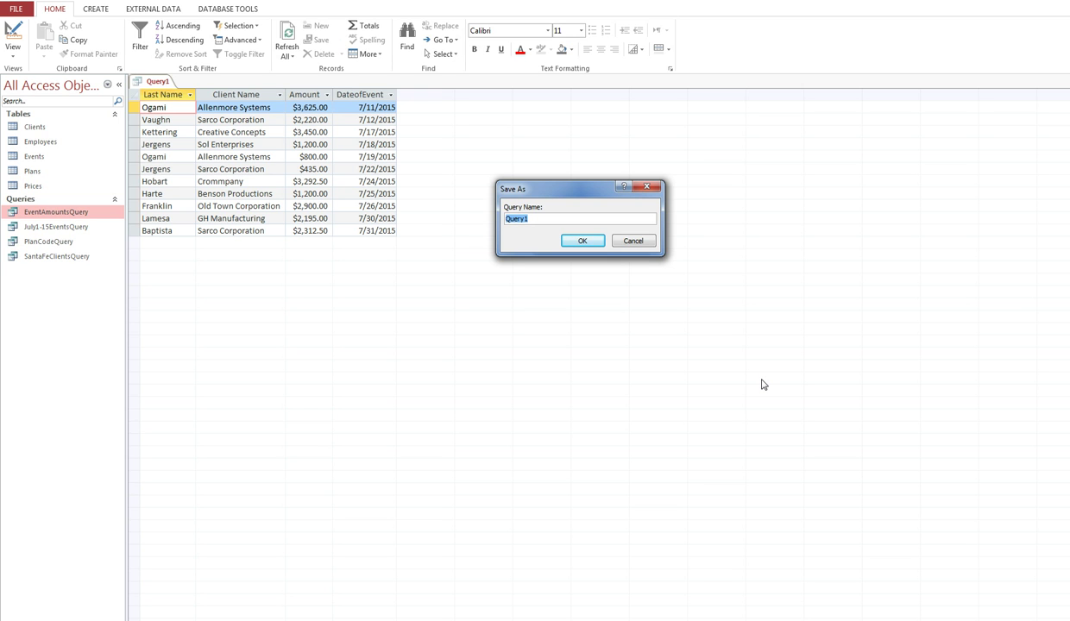
pyautogui.click(517, 218)
pyautogui.doubleClick(517, 218)
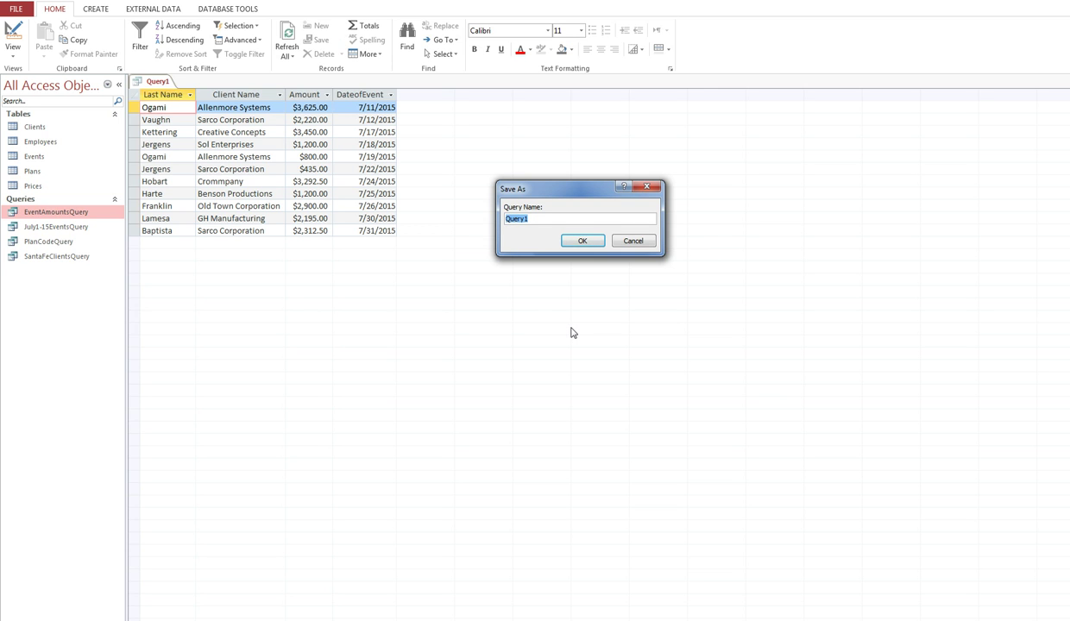
pyautogui.write('EmployeeEventsQuery')
pyautogui.click(592, 244)
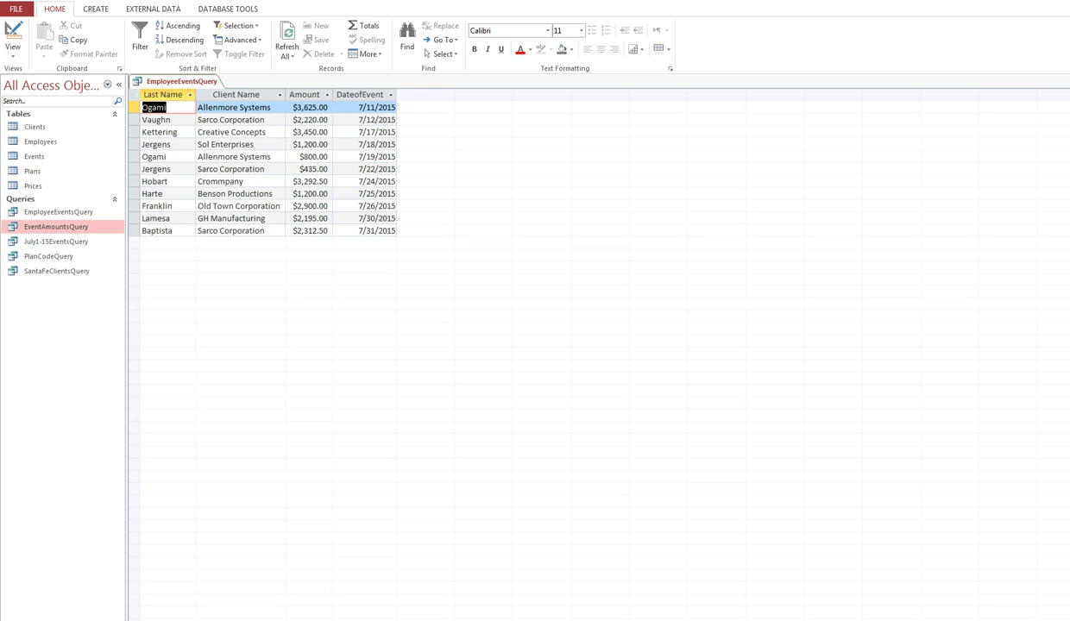
pyautogui.click(1067, 83)
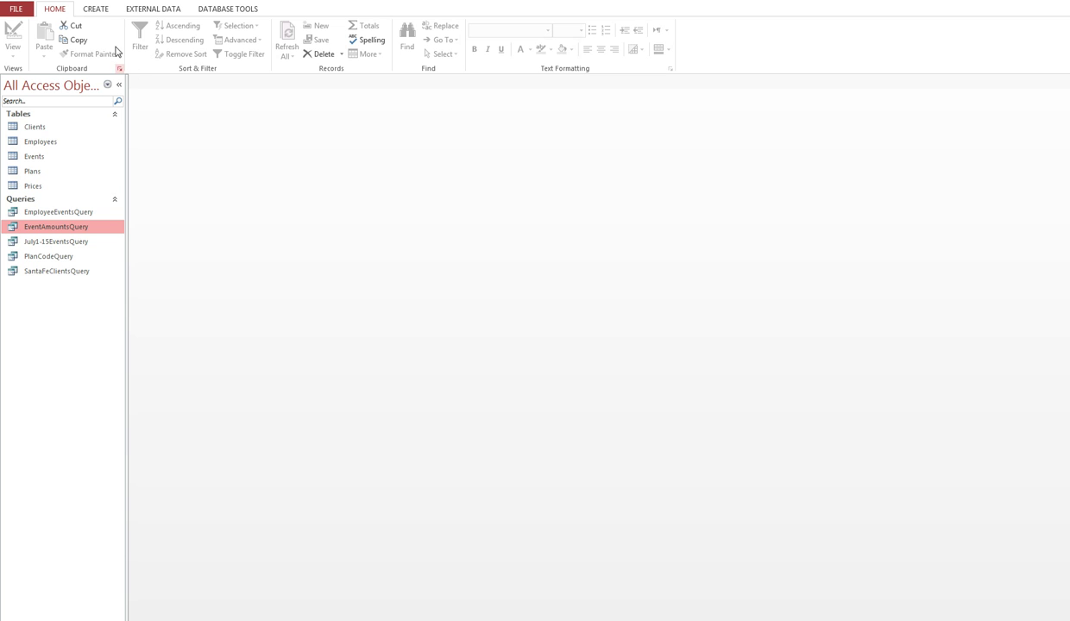
# Start a new query with the Crosstab Query Wizard, using EmployeeEventsQuery as its source.
pyautogui.click(96, 10)
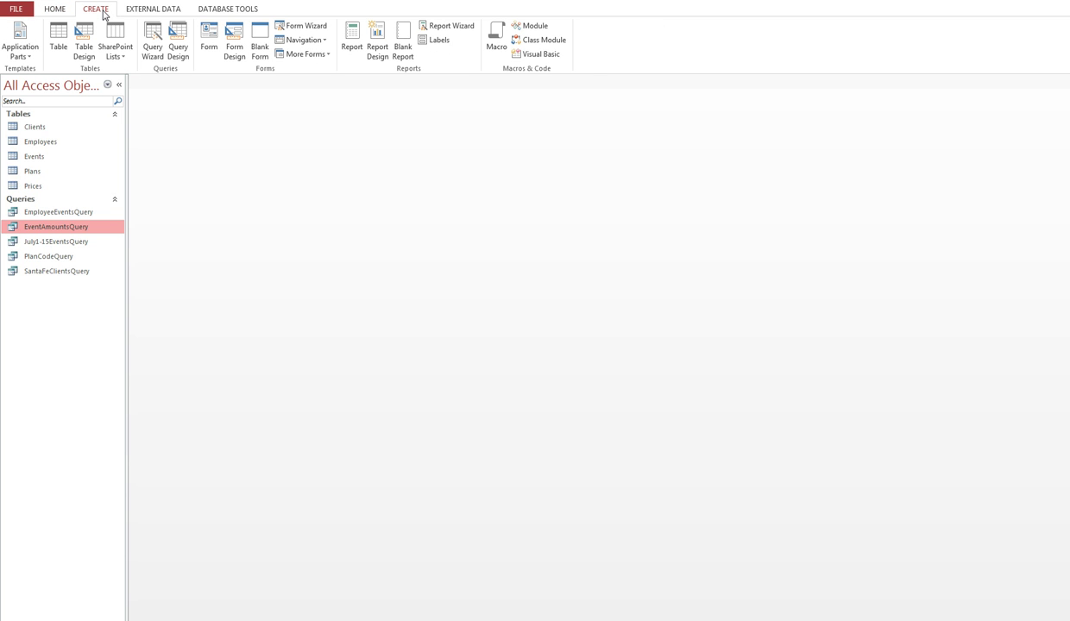
pyautogui.click(159, 60)
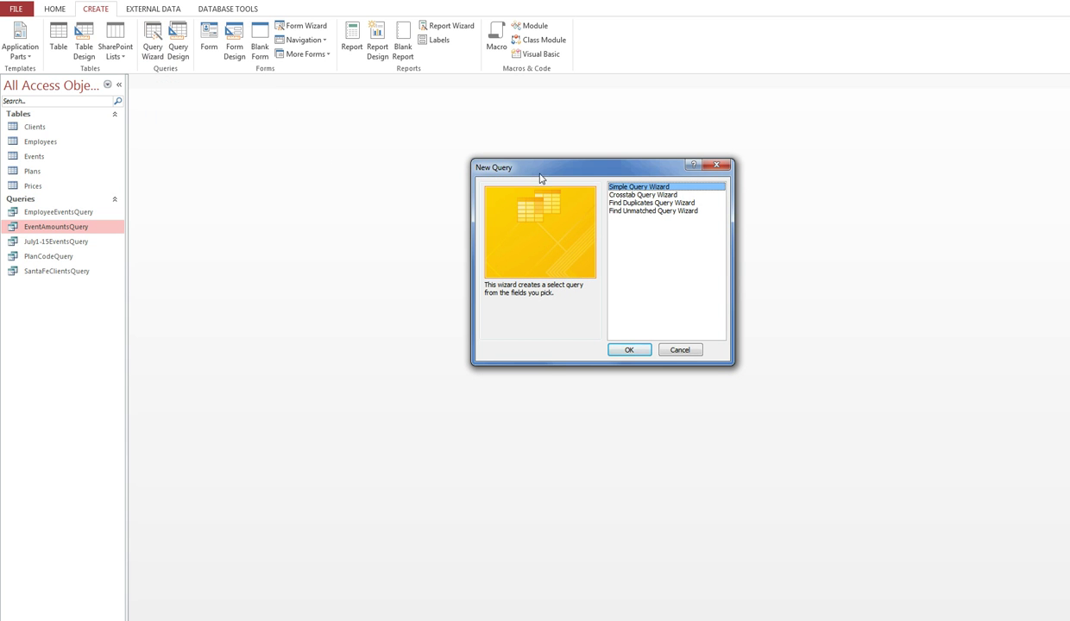
pyautogui.click(629, 195)
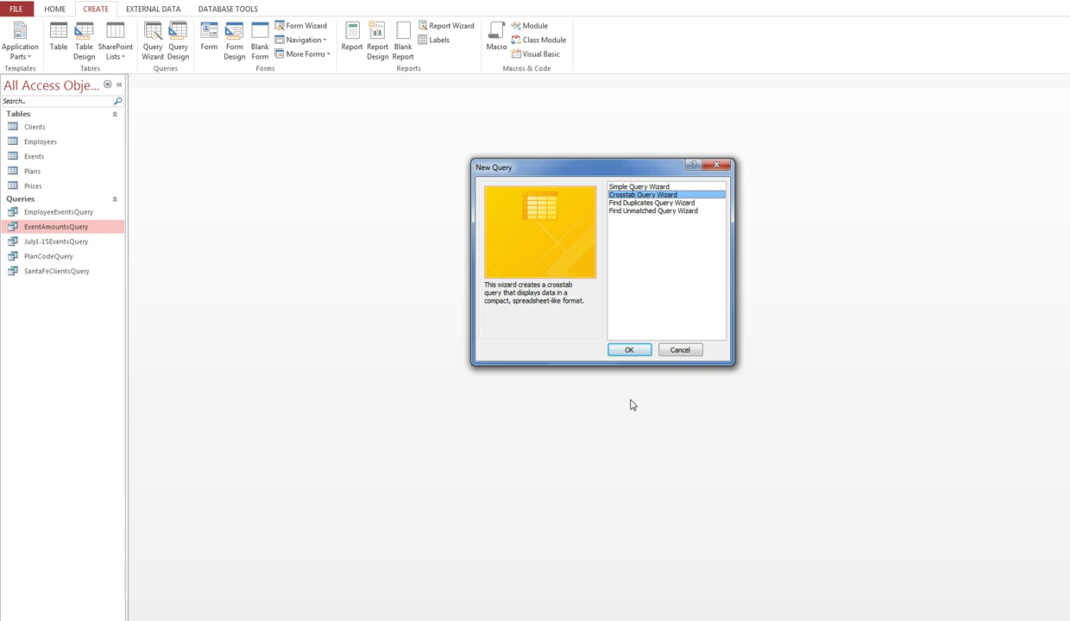
pyautogui.click(629, 349)
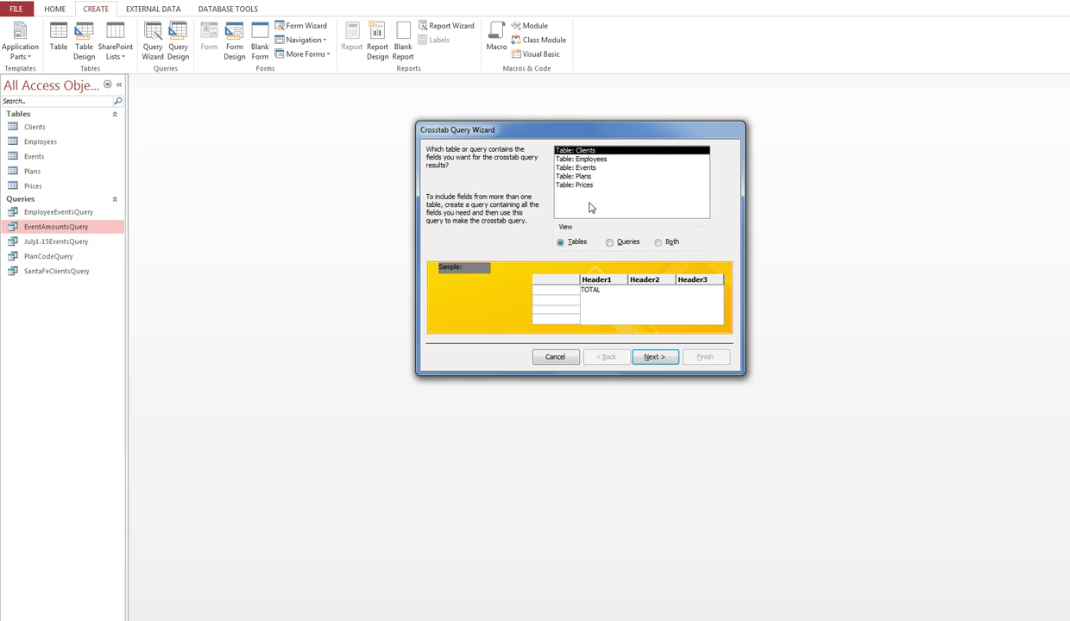
pyautogui.click(609, 244)
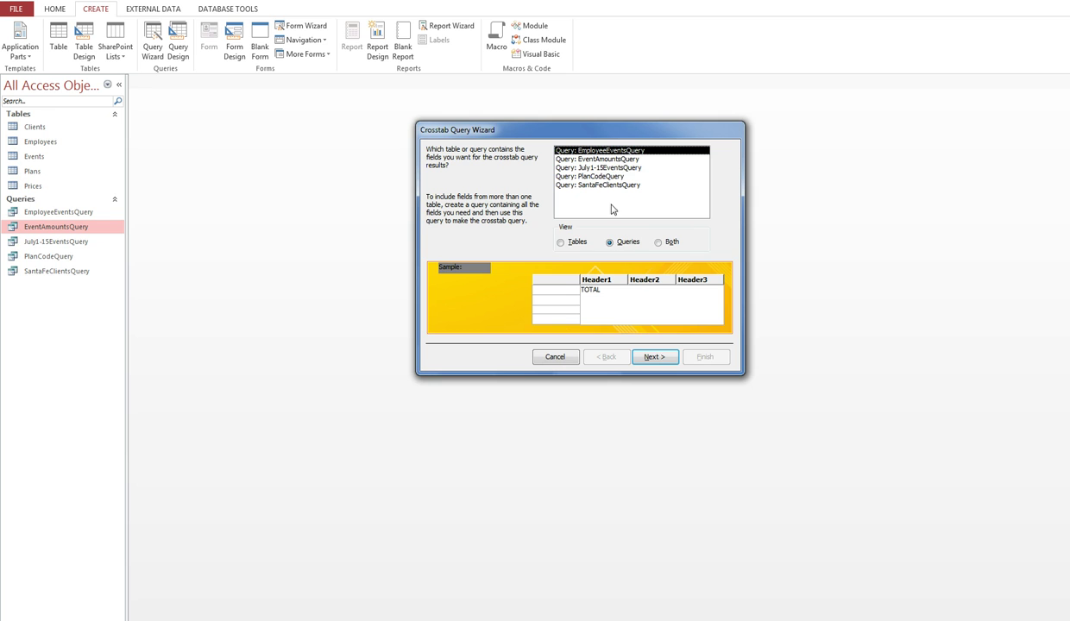
pyautogui.doubleClick(620, 151)
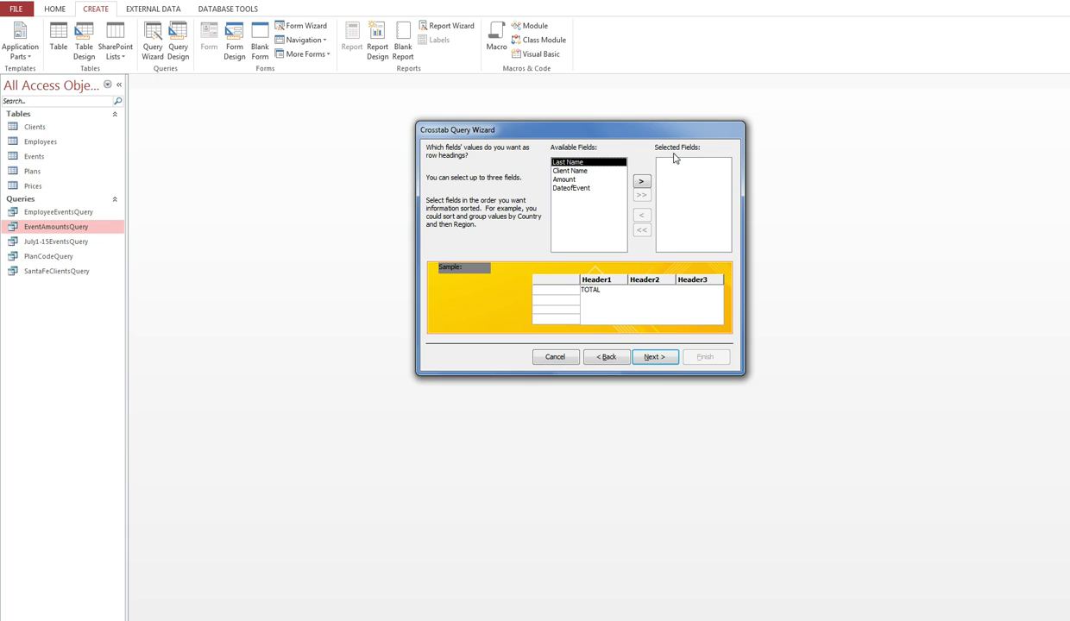
# Use Last Name for the crosstab's row headings and Client Name for its column headings.
pyautogui.click(639, 183)
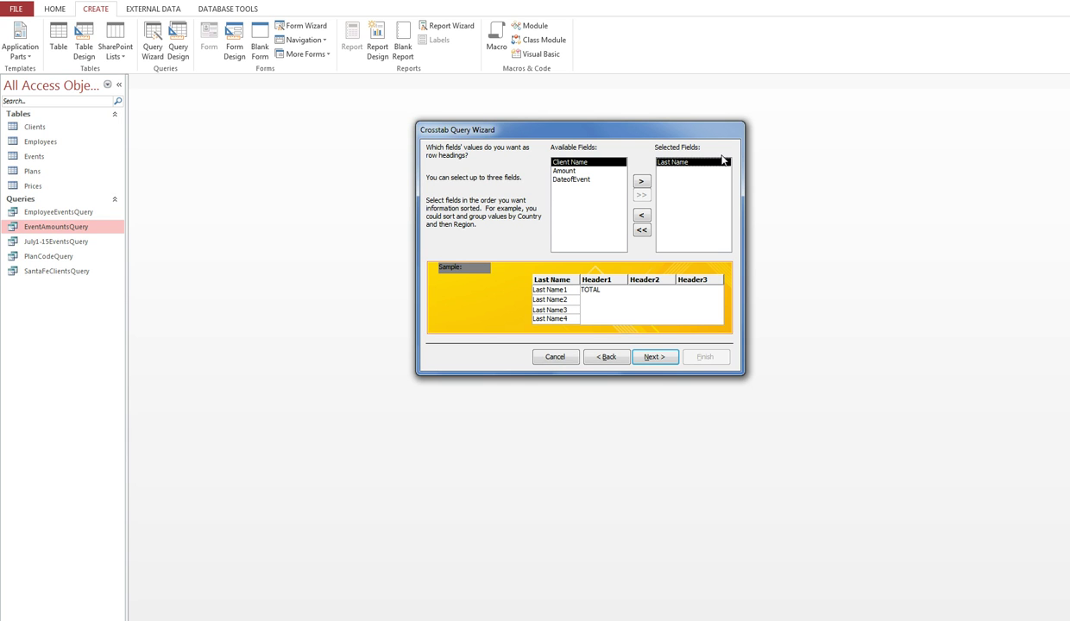
pyautogui.click(662, 361)
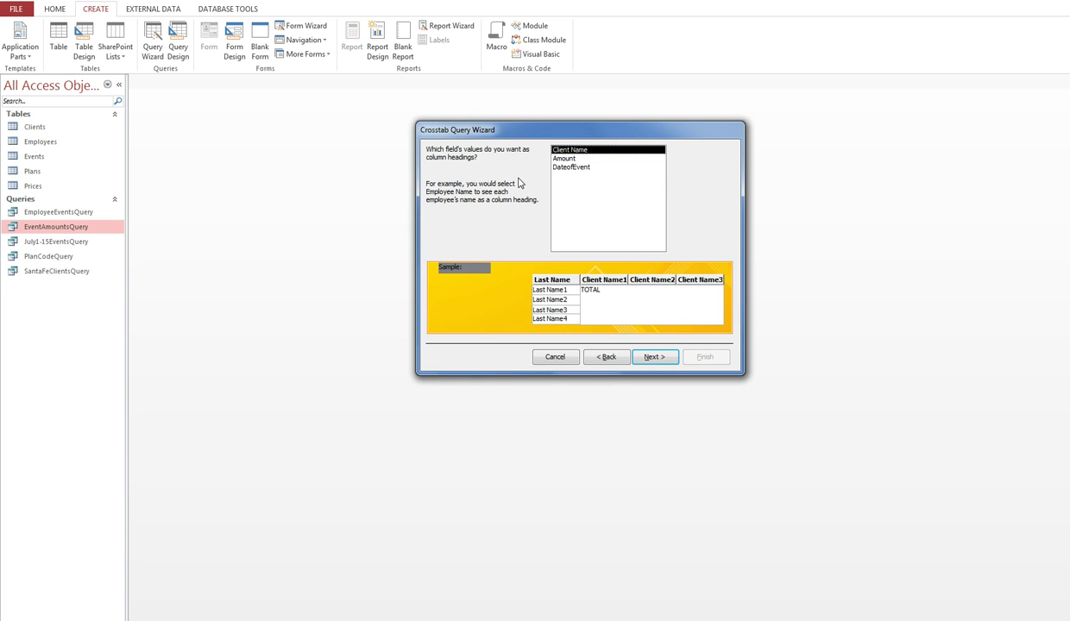
pyautogui.doubleClick(604, 153)
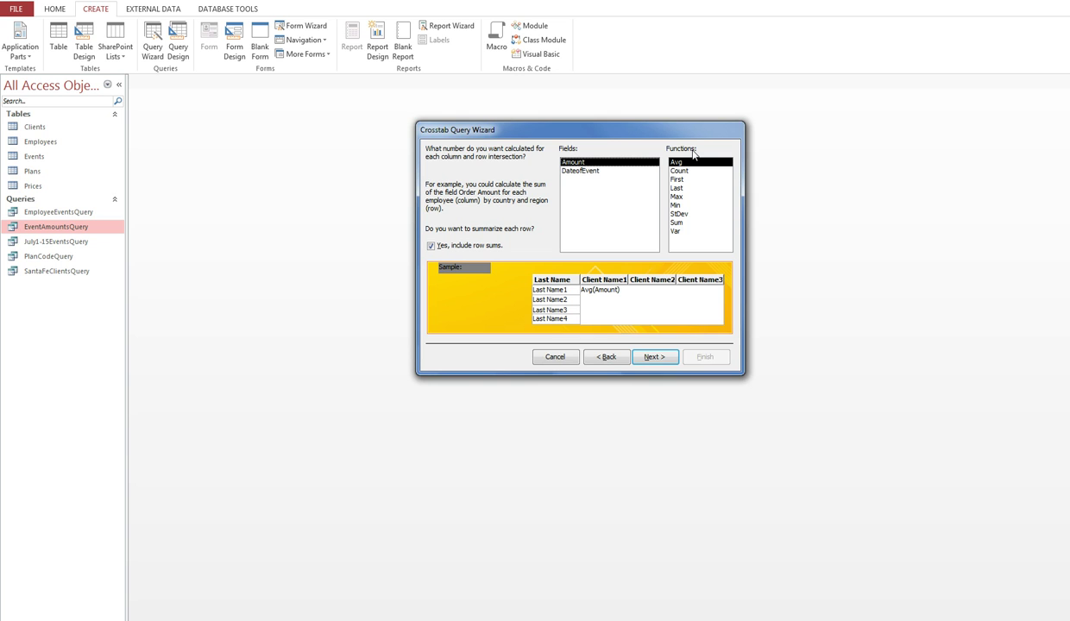
# Have the crosstab calculate the sum of Amount, and finish it under the name AmountsByEmployeeByClientQuery, opened for viewing.
pyautogui.click(680, 225)
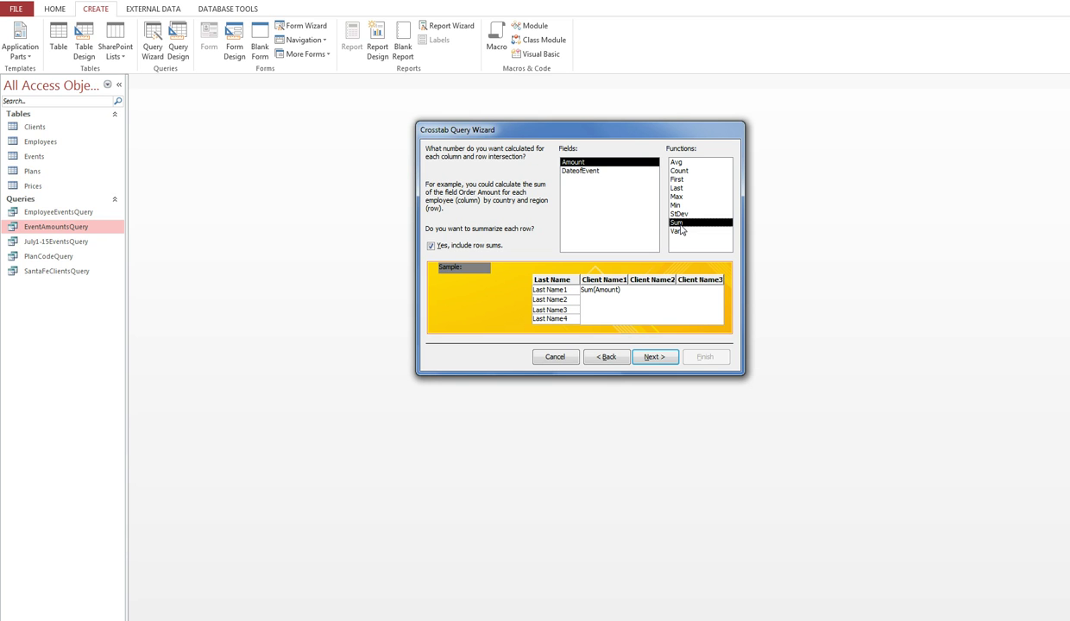
pyautogui.click(655, 357)
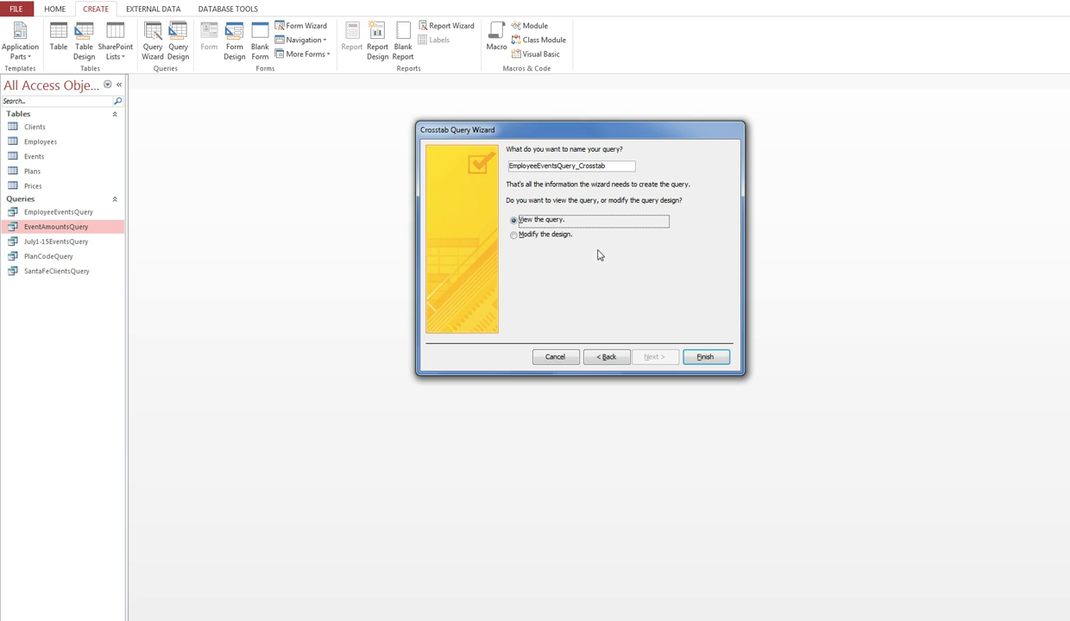
pyautogui.click(611, 165)
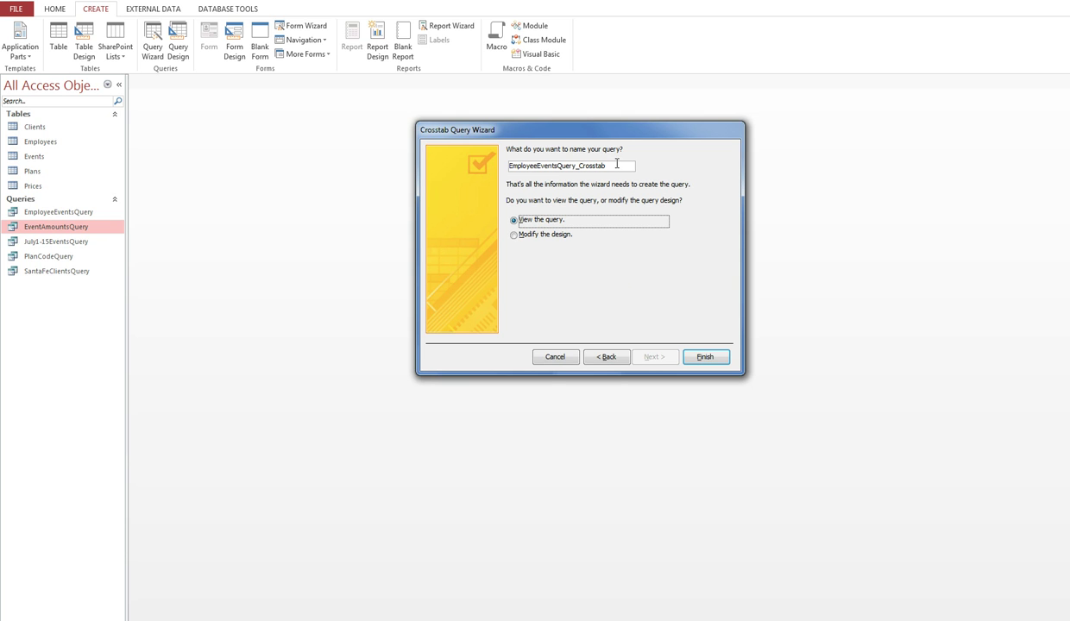
pyautogui.moveTo(552, 174); pyautogui.dragTo(519, 174)
pyautogui.moveTo(609, 168); pyautogui.dragTo(513, 165)
pyautogui.click(517, 164)
pyautogui.moveTo(588, 162); pyautogui.dragTo(498, 166)
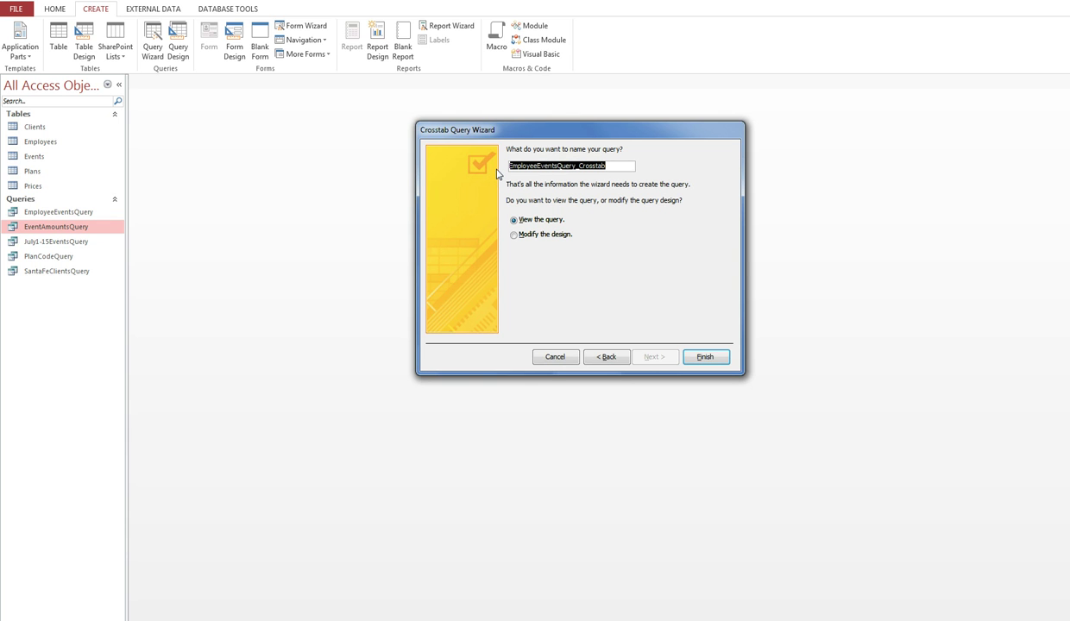
pyautogui.write('Amount')
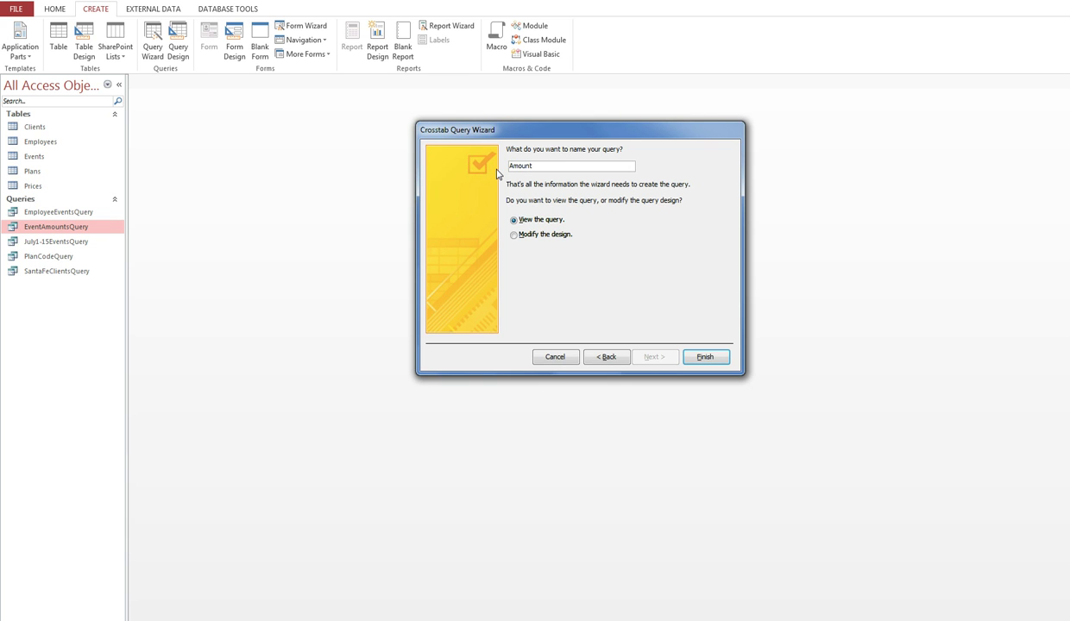
pyautogui.write('sByEmployeeByClientQuery')
pyautogui.click(711, 361)
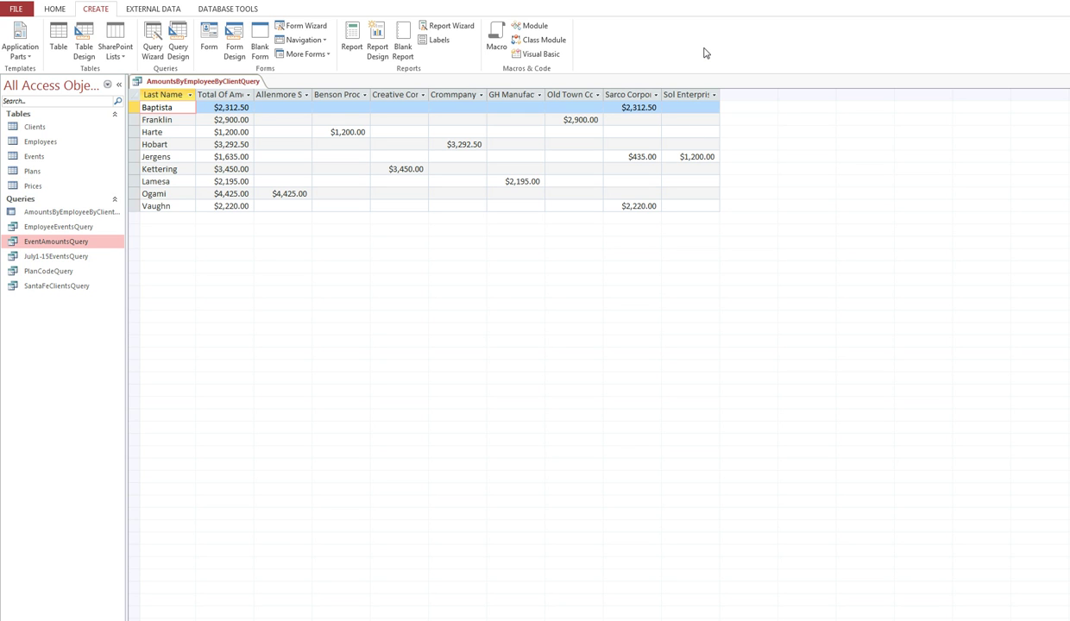
# Fit the widths of all the crosstab's columns, from Last Name through Sol Enterprises, to their contents.
pyautogui.doubleClick(196, 96)
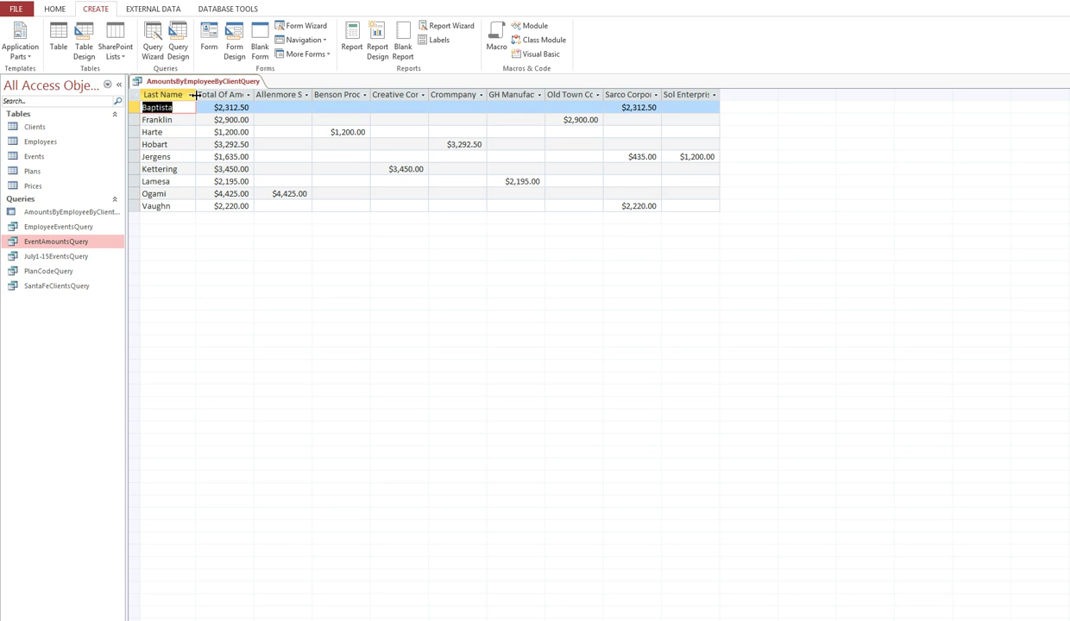
pyautogui.doubleClick(253, 95)
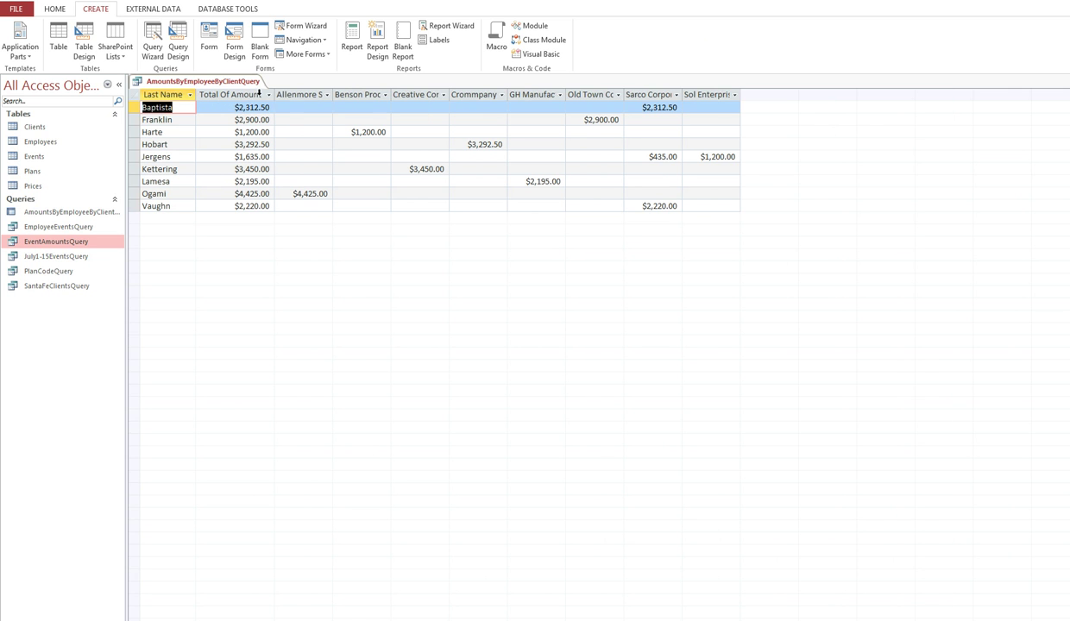
pyautogui.doubleClick(332, 95)
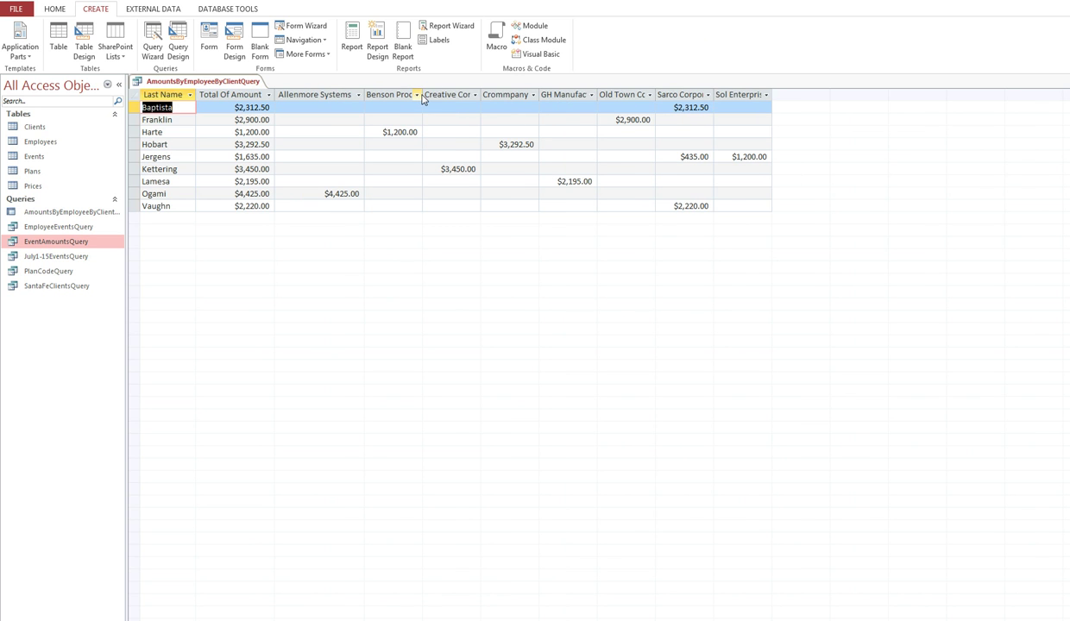
pyautogui.doubleClick(421, 95)
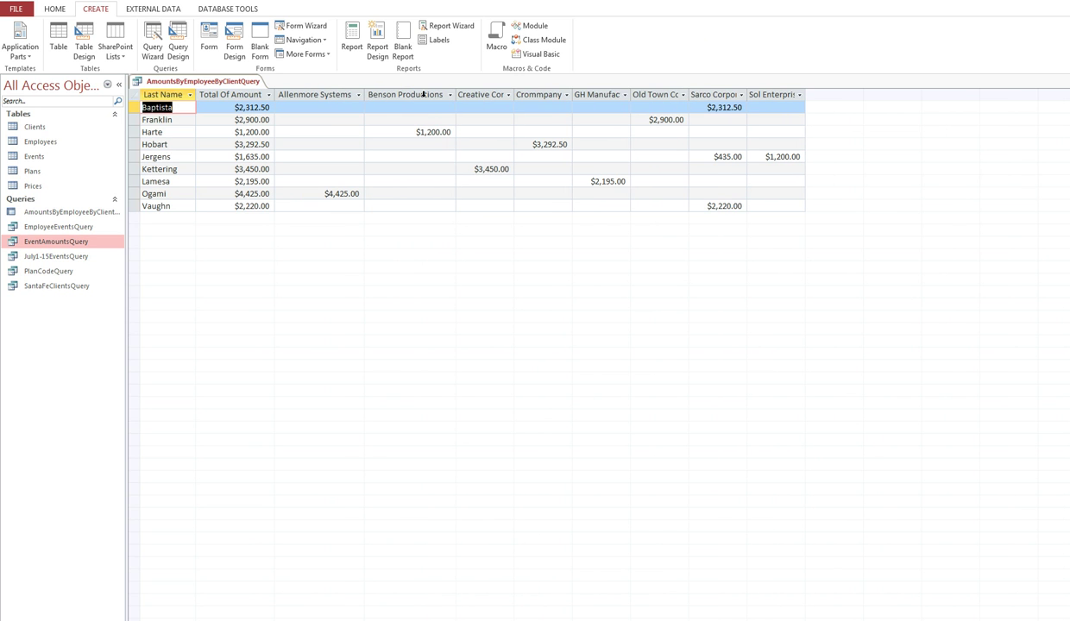
pyautogui.click(509, 95)
pyautogui.click(514, 95)
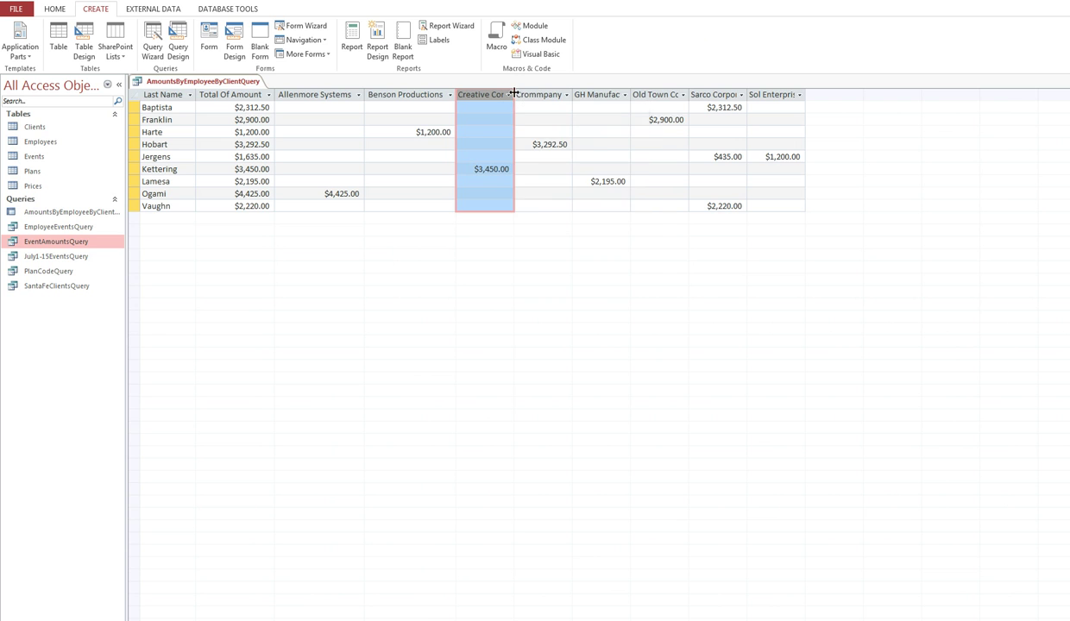
pyautogui.doubleClick(514, 95)
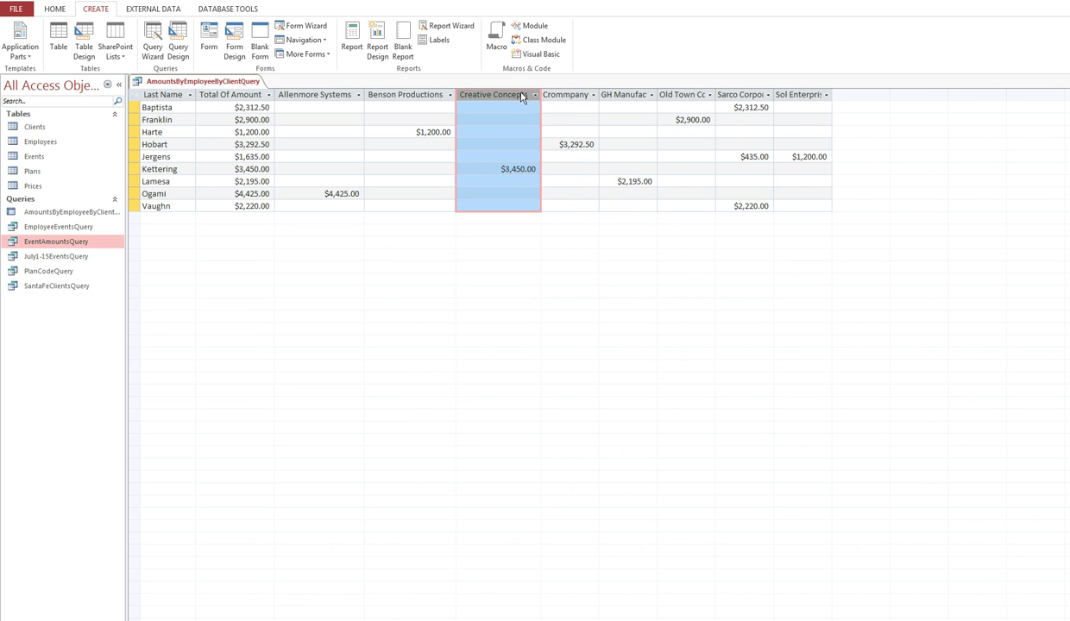
pyautogui.doubleClick(599, 94)
pyautogui.click(598, 94)
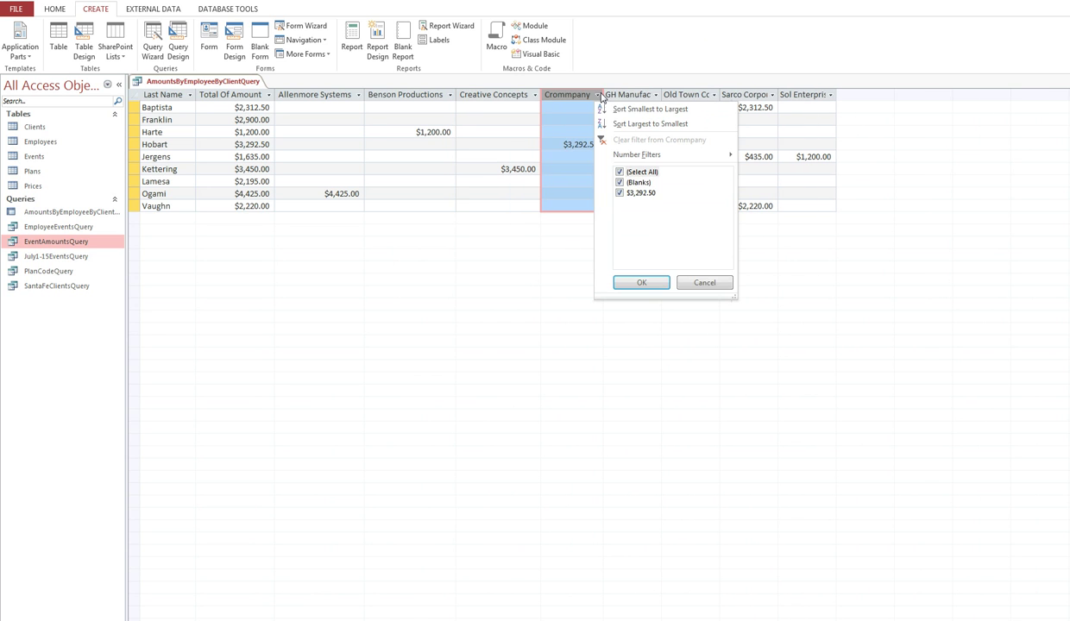
pyautogui.click(662, 91)
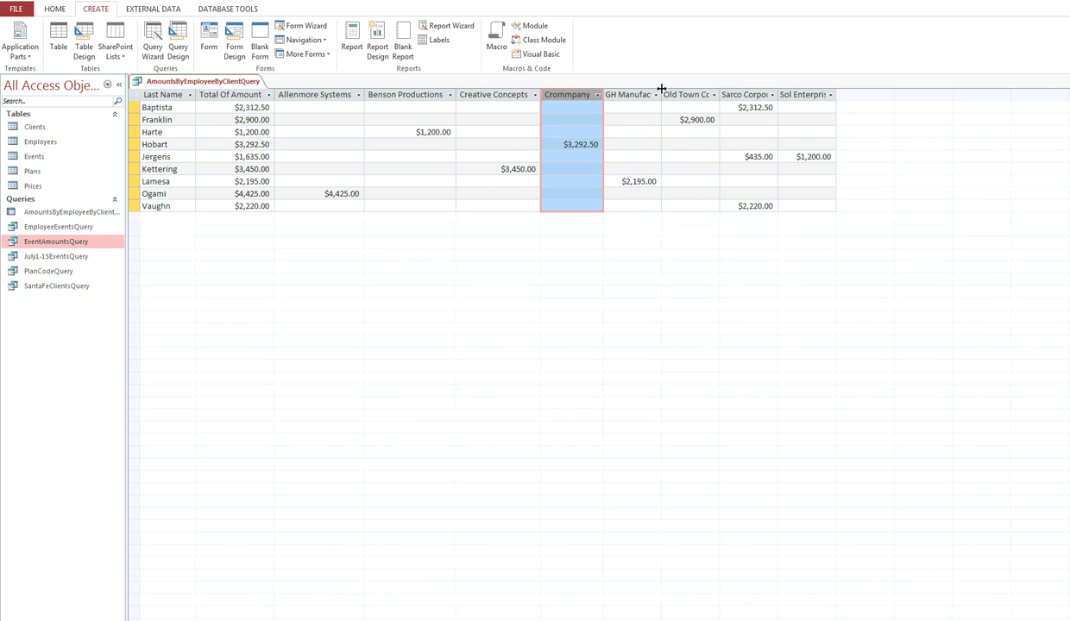
pyautogui.doubleClick(662, 92)
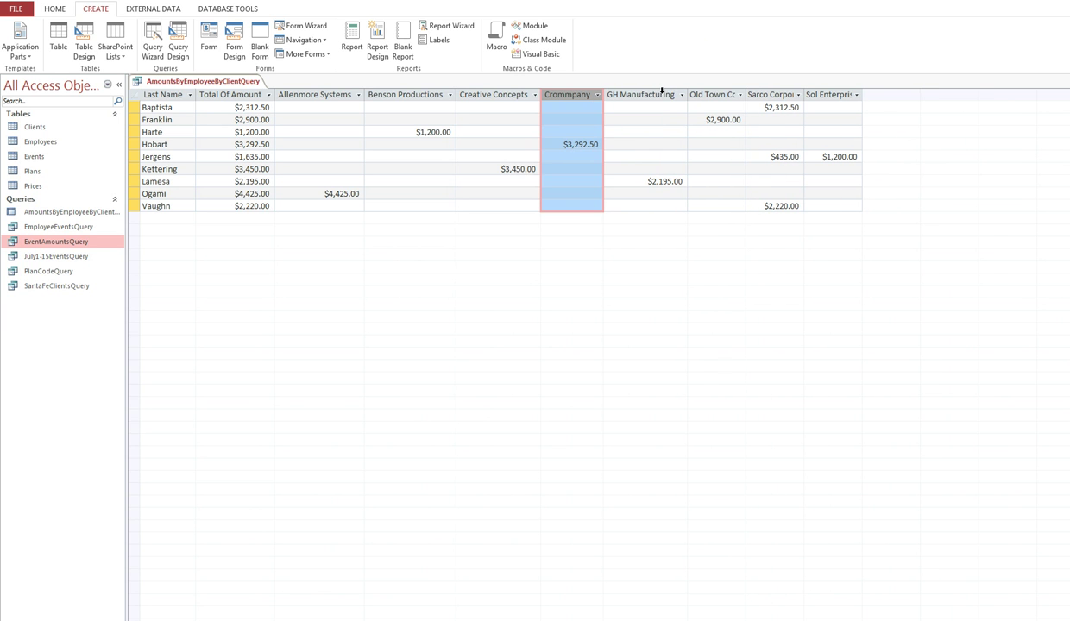
pyautogui.doubleClick(745, 94)
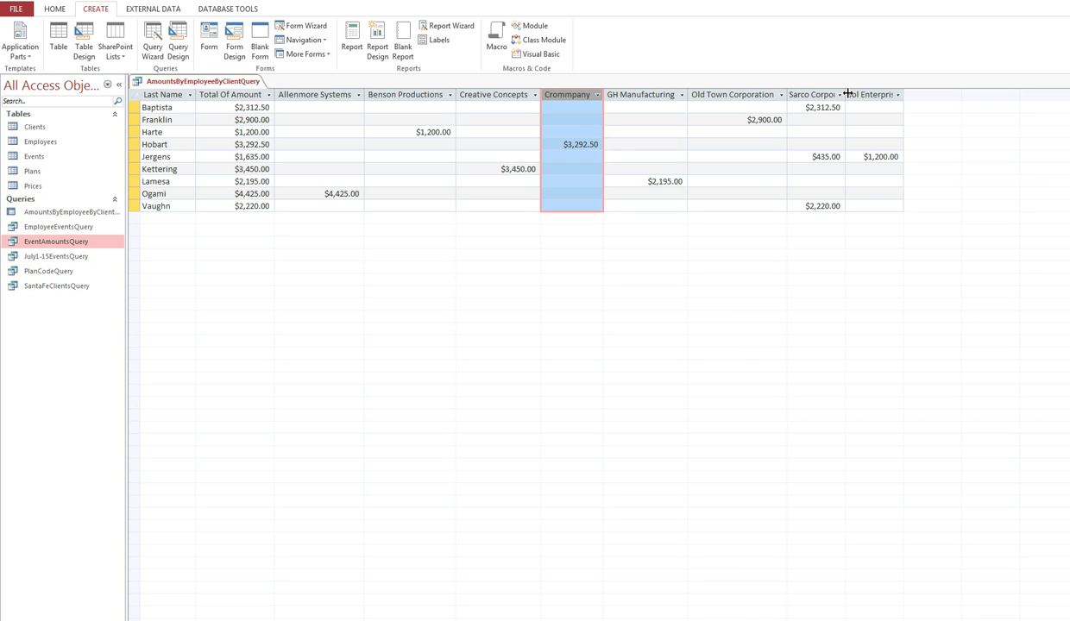
pyautogui.doubleClick(846, 94)
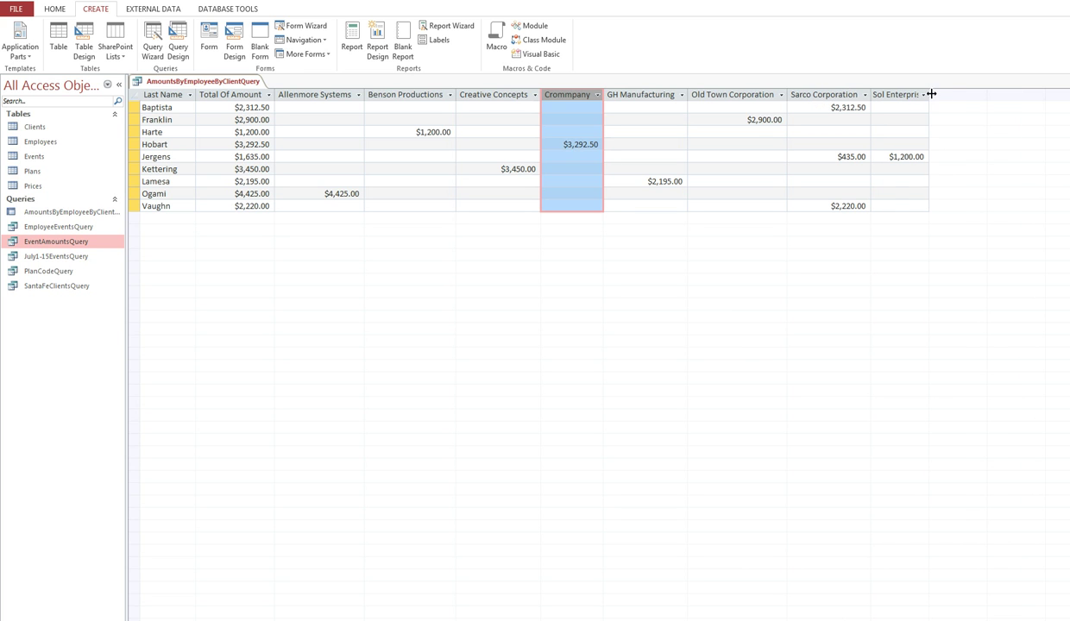
pyautogui.doubleClick(928, 94)
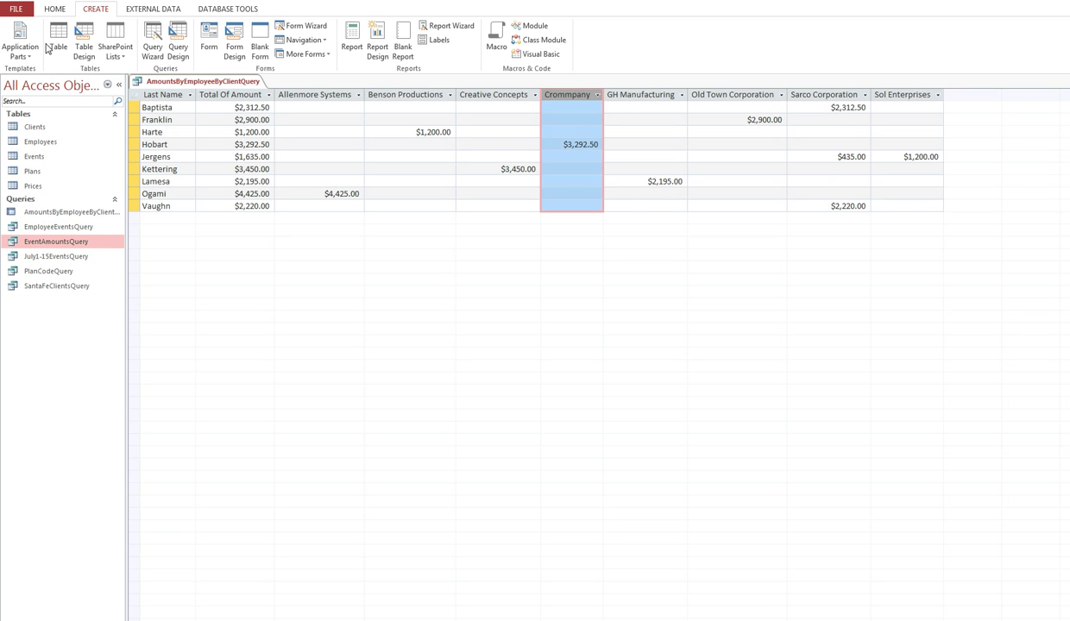
# Open the print settings for the crosstab query and choose Microsoft XPS Document Writer as the printer.
pyautogui.click(16, 9)
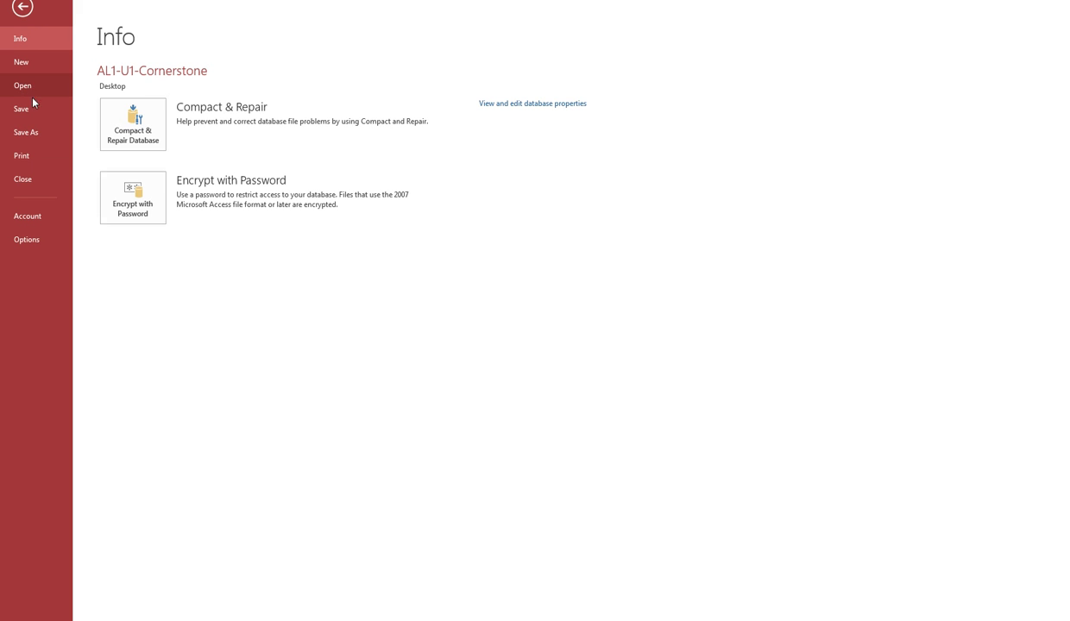
pyautogui.click(40, 156)
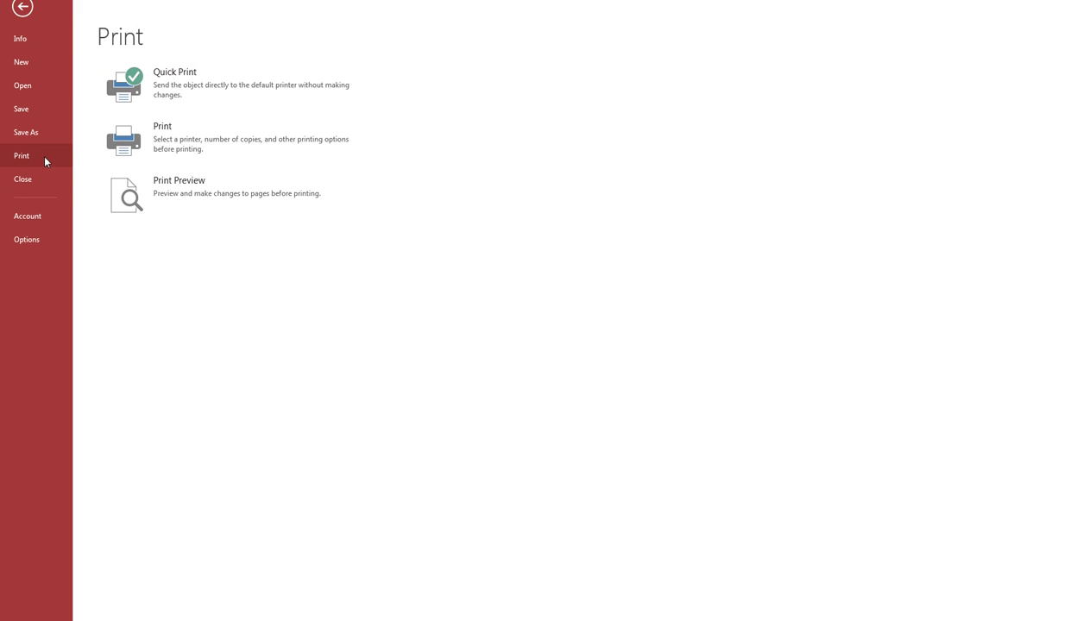
pyautogui.click(116, 143)
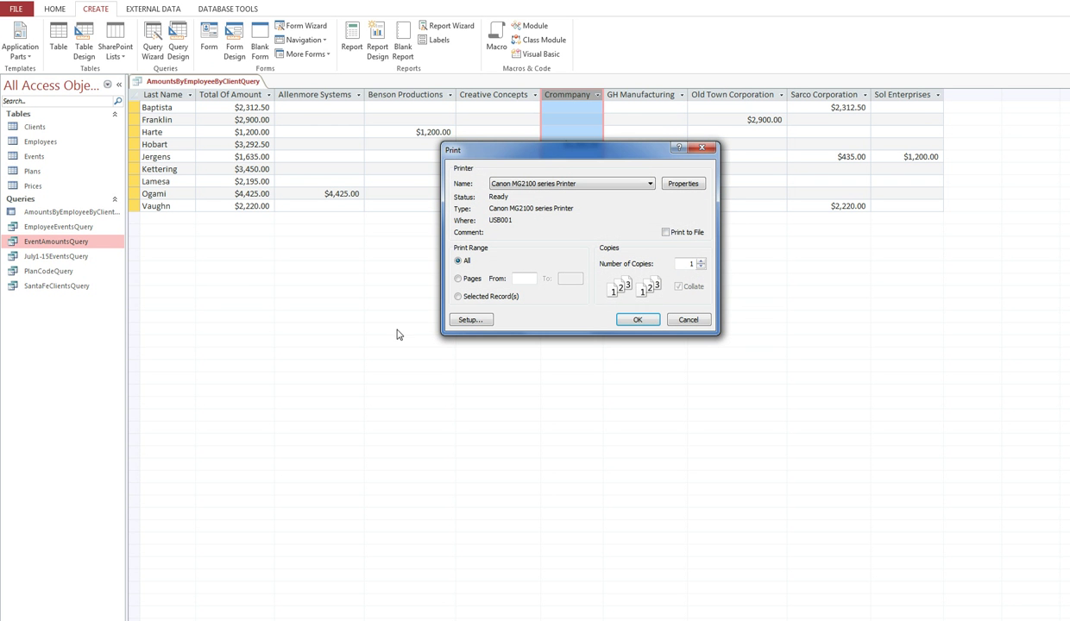
pyautogui.click(652, 184)
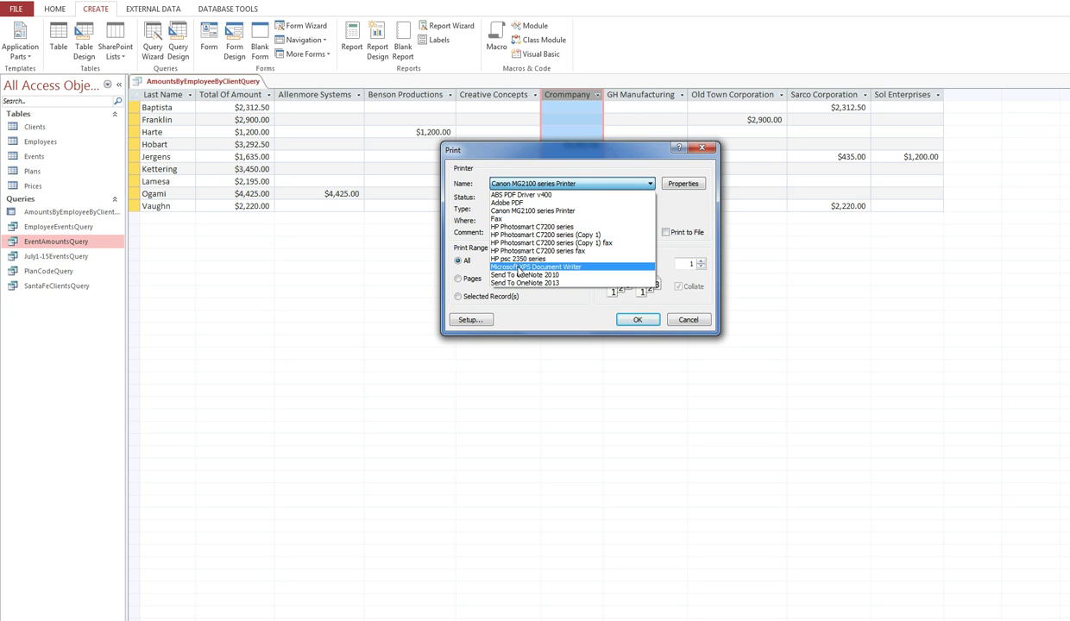
pyautogui.click(581, 271)
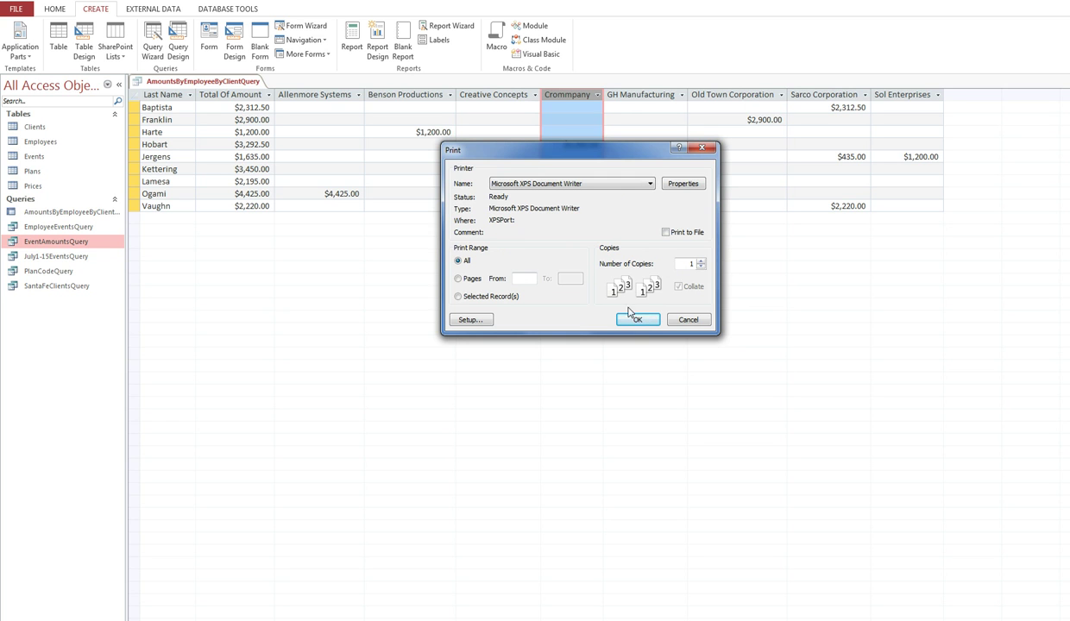
# Set the XPS printer's page orientation to Landscape.
pyautogui.click(681, 184)
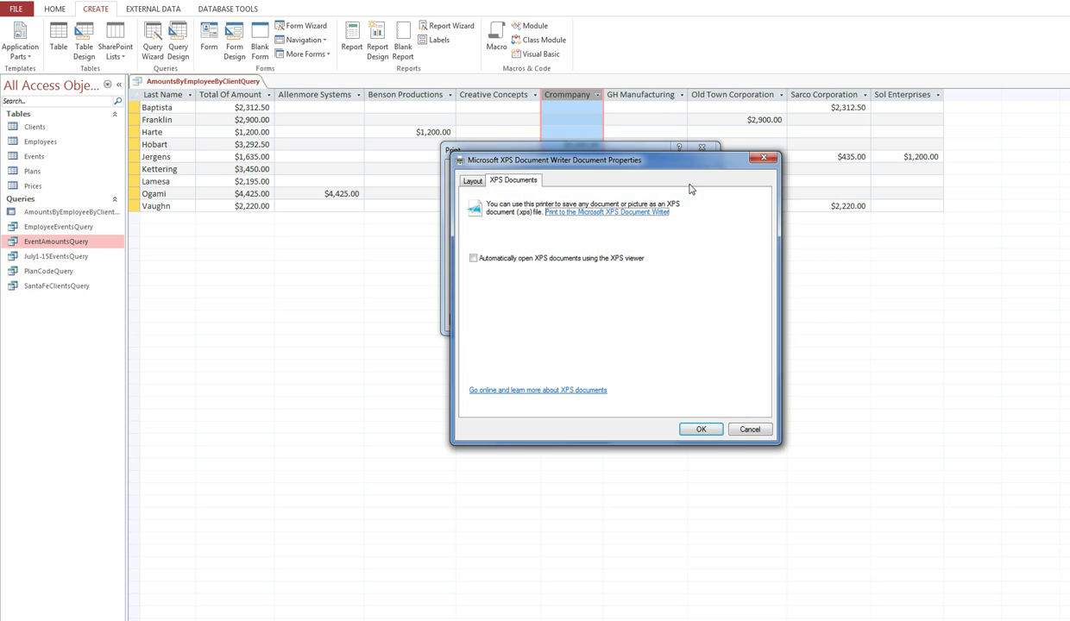
pyautogui.click(471, 181)
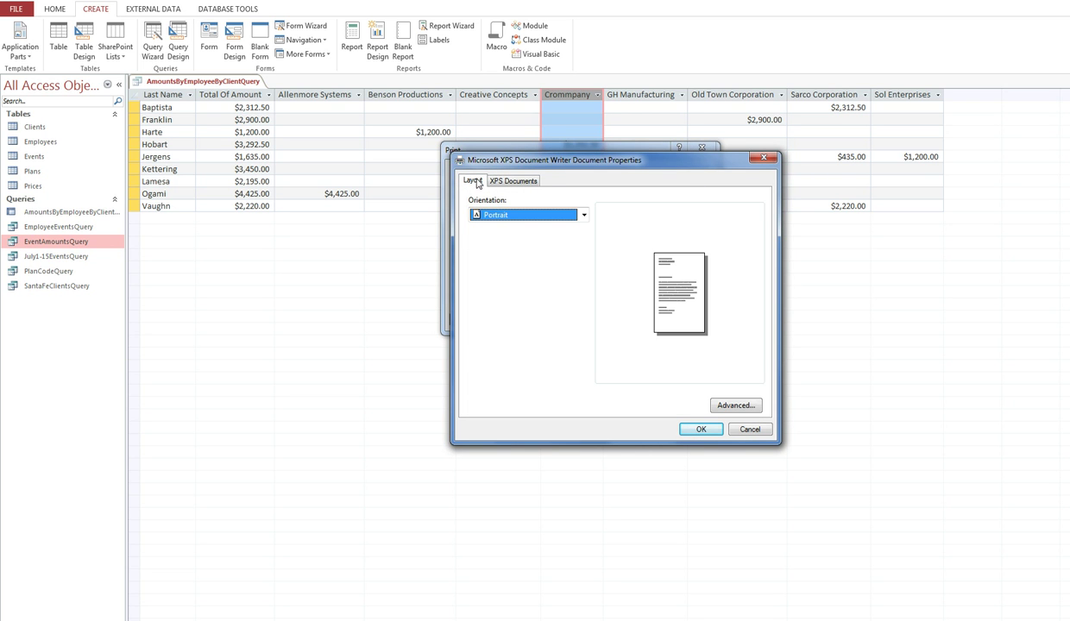
pyautogui.click(583, 215)
pyautogui.click(495, 242)
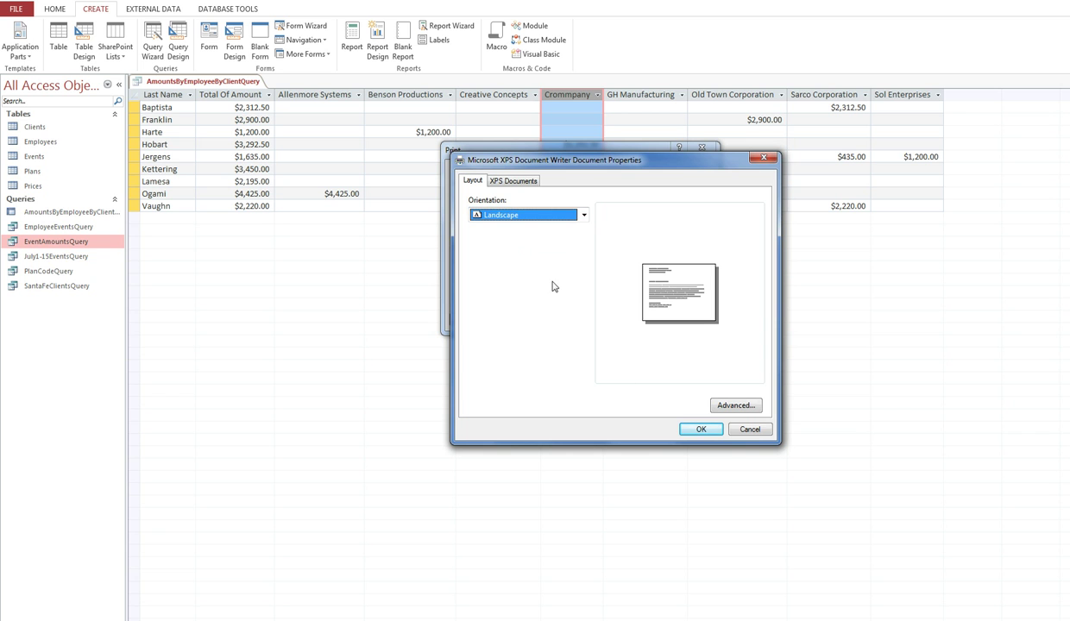
pyautogui.click(699, 429)
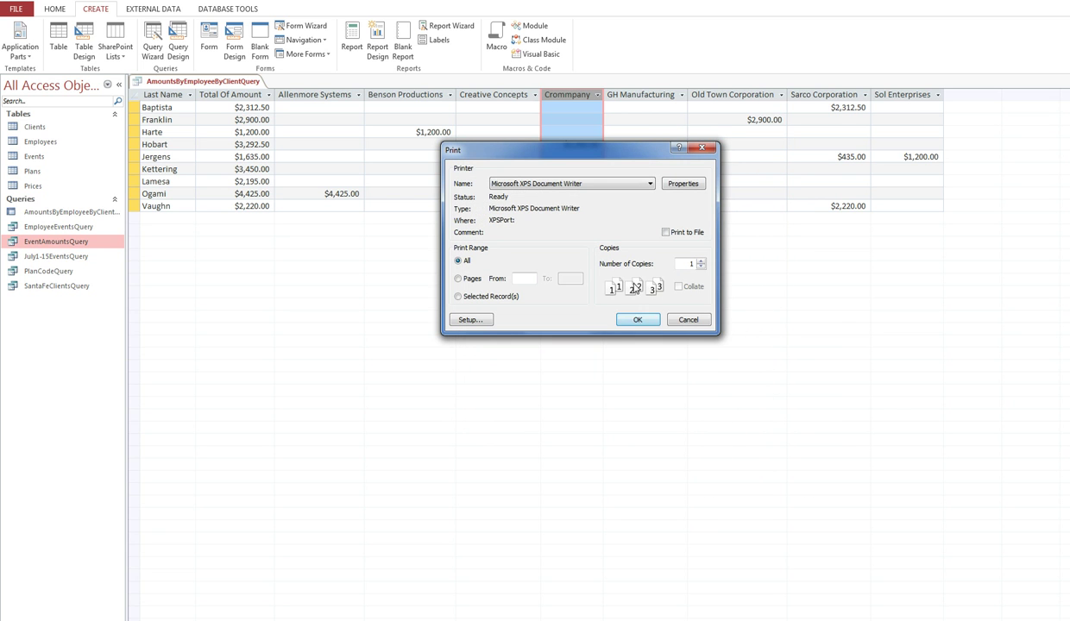
# Print the crosstab to an XPS file named AmountsByEmployeeByClientQuery.xps in the Acct 3 folder, and close the query.
pyautogui.click(633, 322)
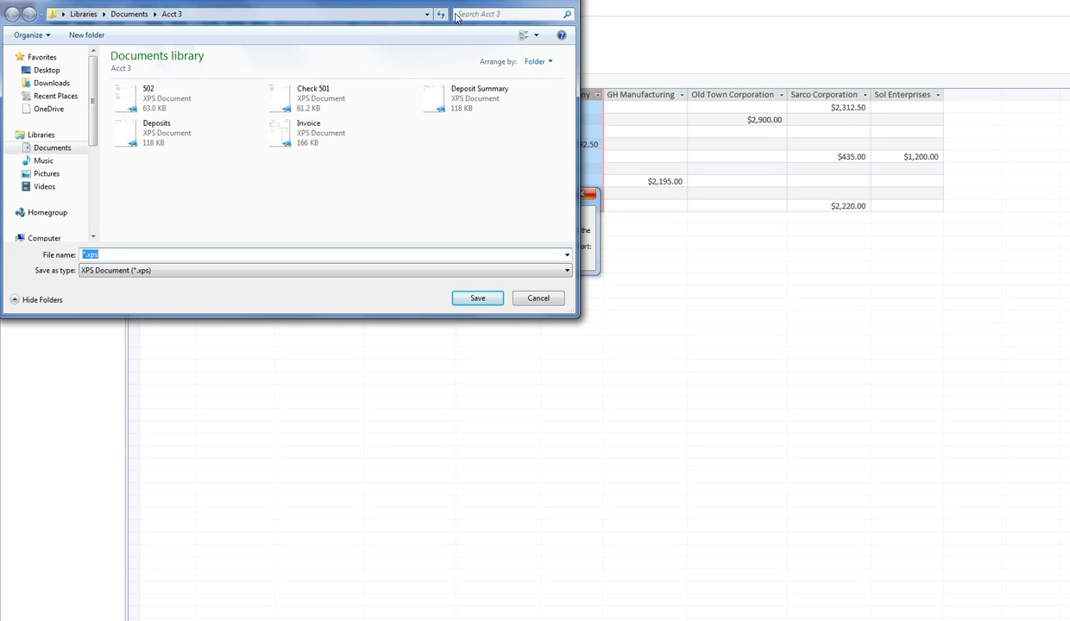
pyautogui.click(426, 14)
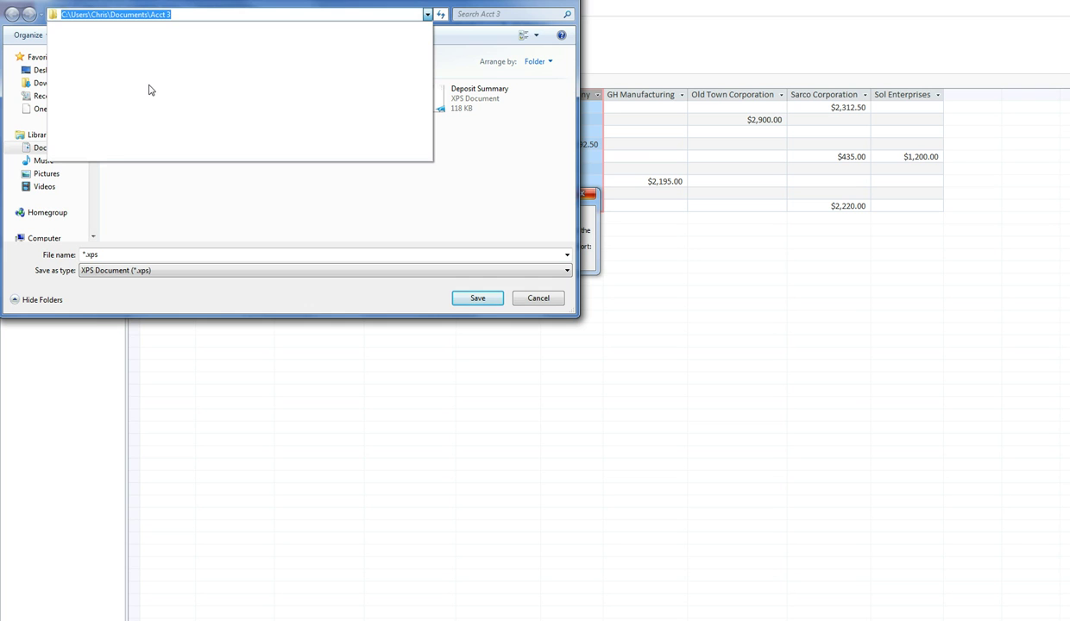
pyautogui.click(418, 226)
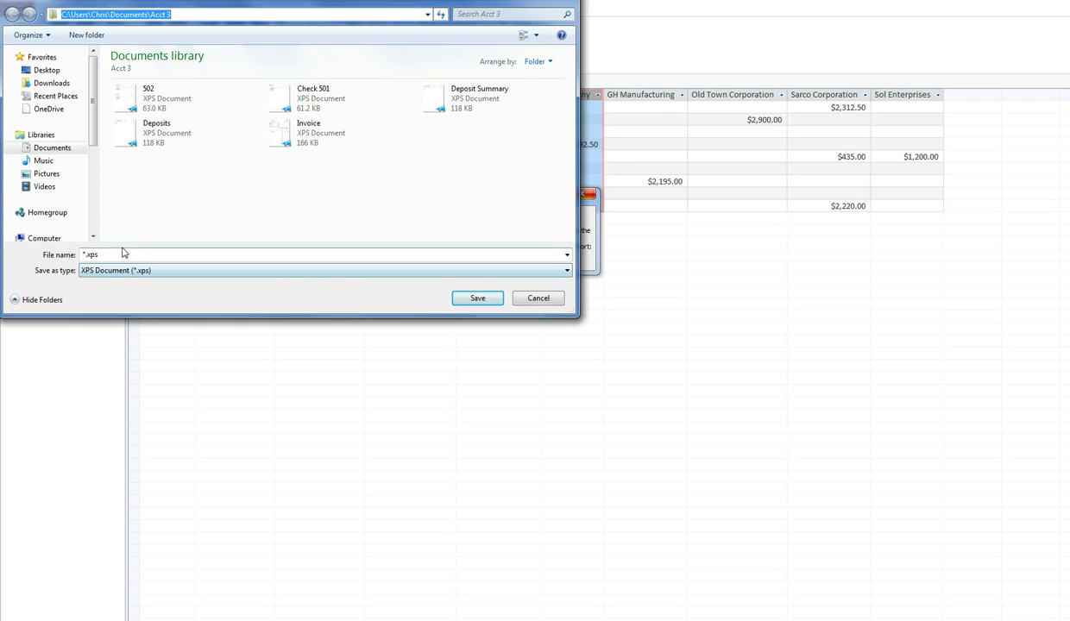
pyautogui.click(83, 255)
pyautogui.click(84, 255)
pyautogui.press('BackSpace')
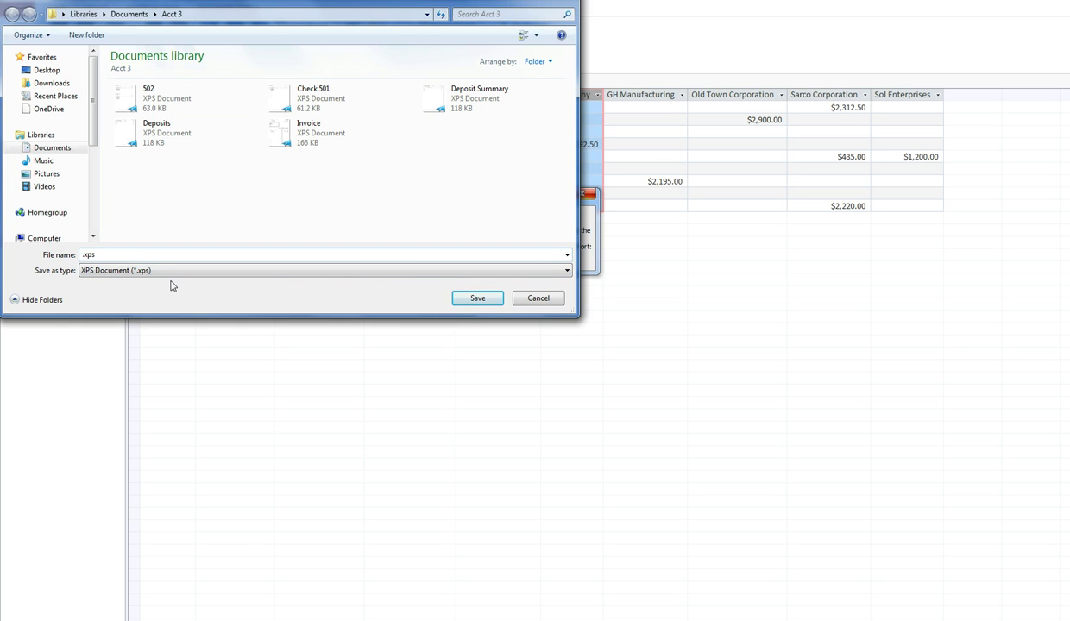
pyautogui.write('AmountsBy E')
pyautogui.press('BackSpace')
pyautogui.press('BackSpace')
pyautogui.write('EmployeeByClientQuery')
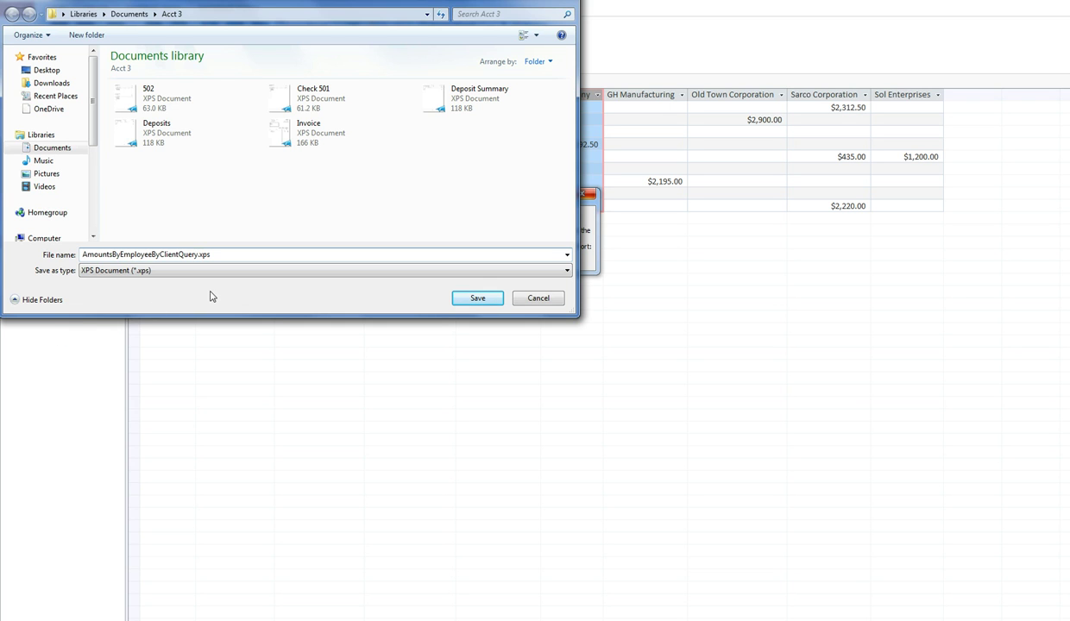
pyautogui.click(564, 271)
pyautogui.click(562, 275)
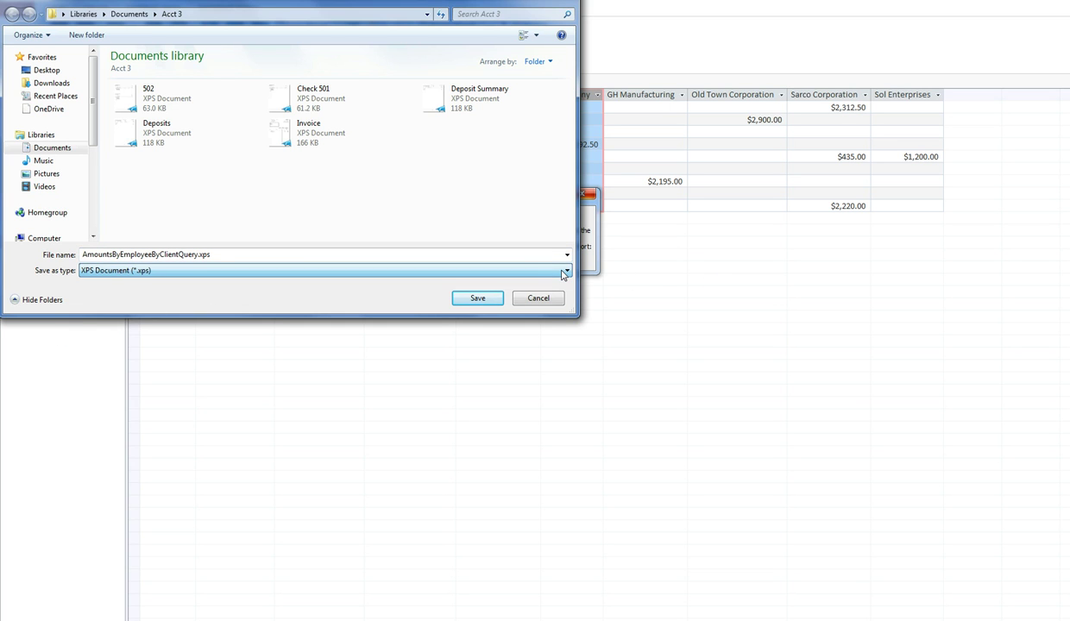
pyautogui.click(478, 298)
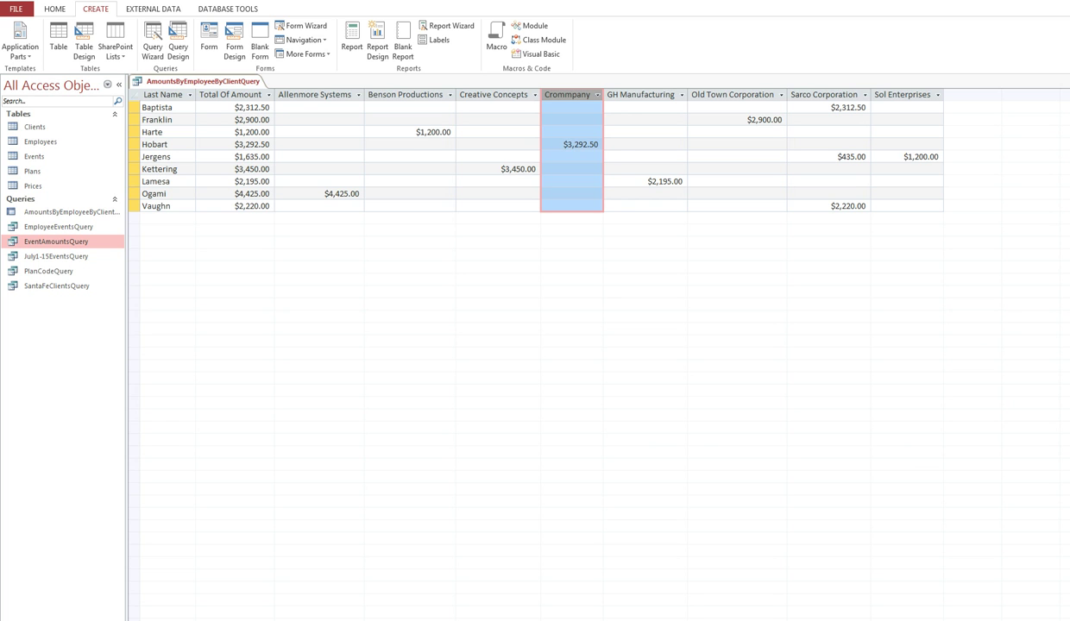
pyautogui.click(1067, 81)
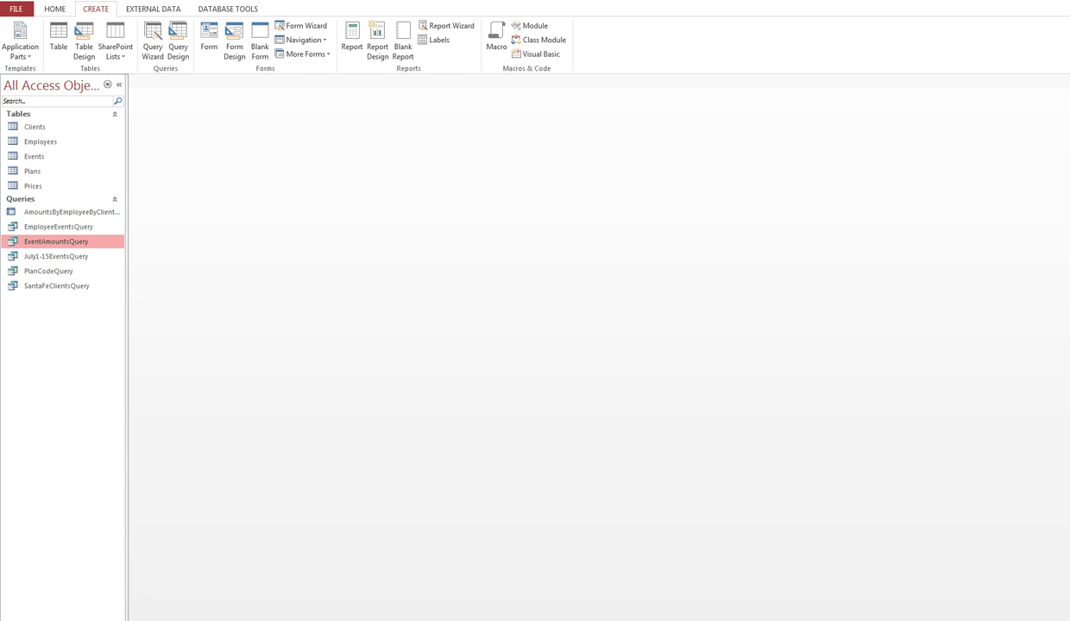